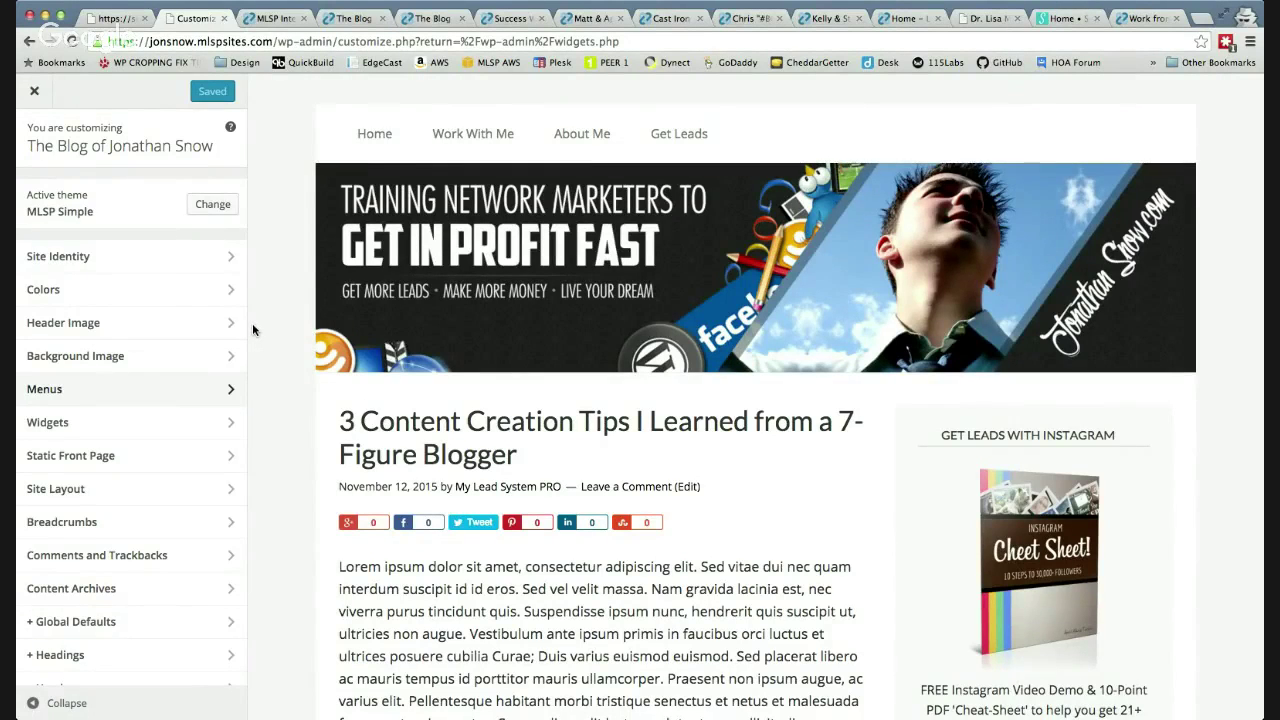
# Load the blog's home page in the Customizer preview using the Home menu link
pyautogui.scroll(-5, 276, 339)
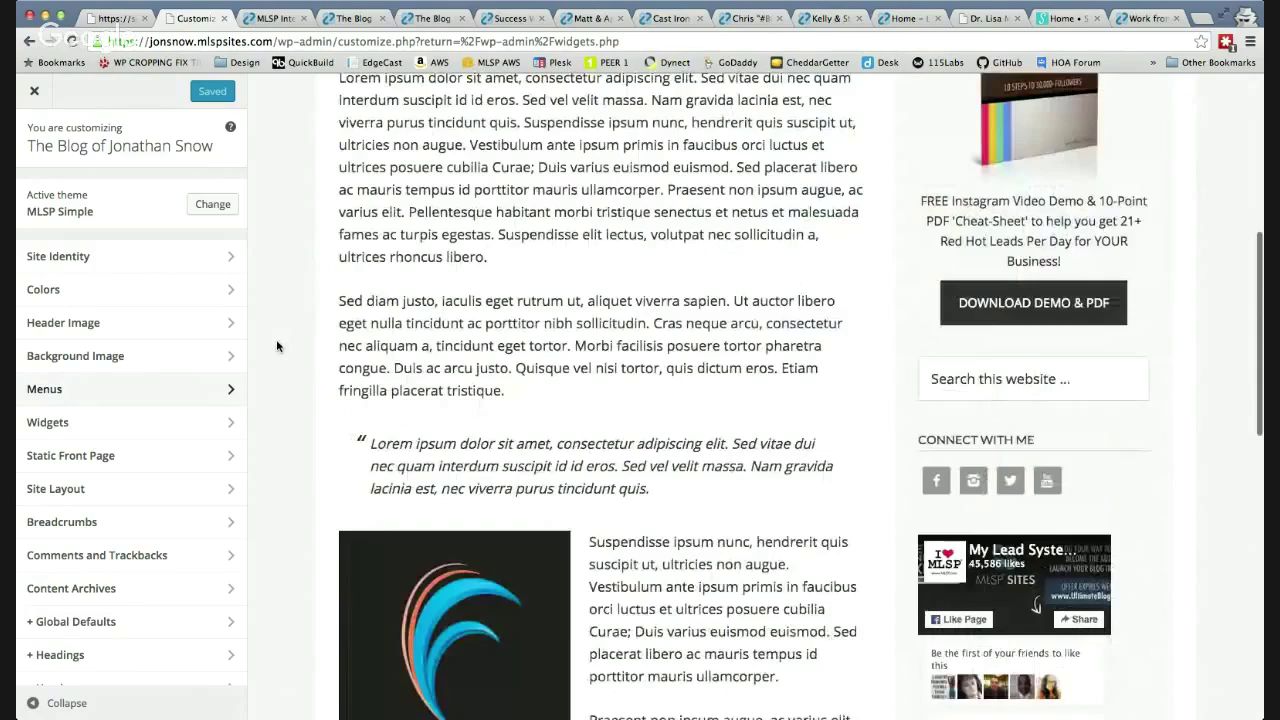
pyautogui.scroll(-2, 276, 346)
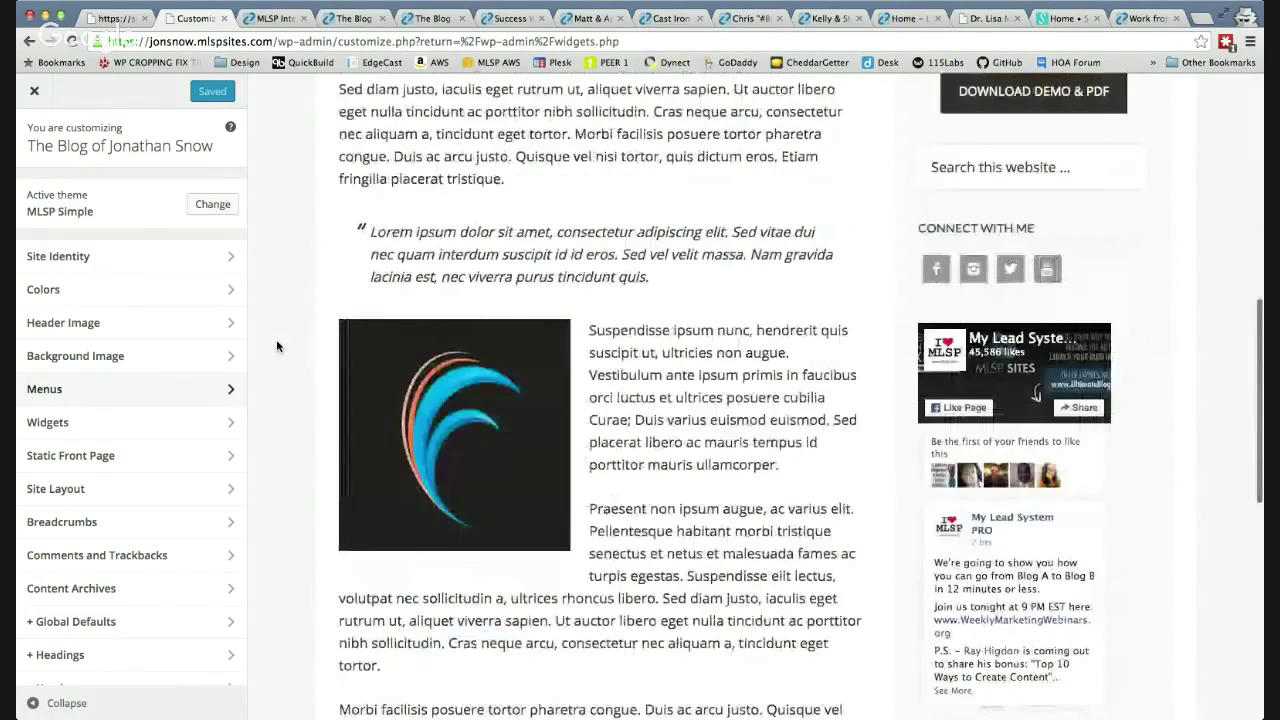
pyautogui.scroll(-3, 276, 346)
pyautogui.scroll(-4, 276, 346)
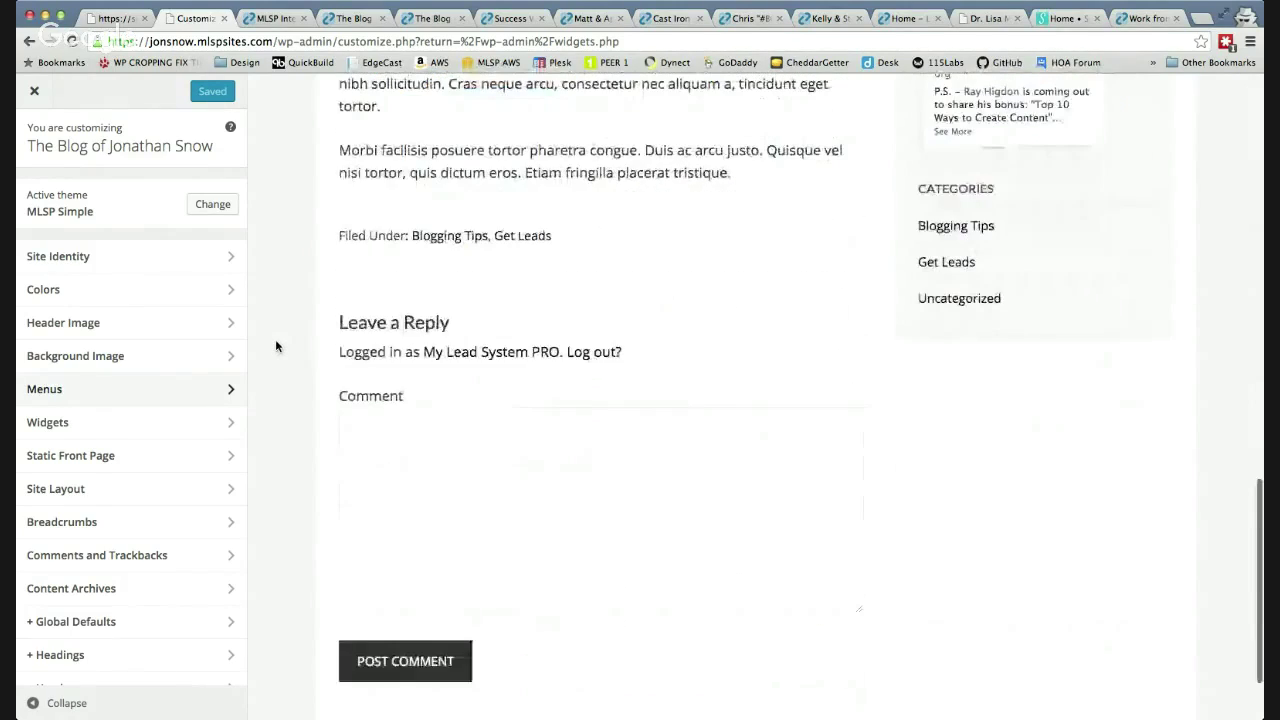
pyautogui.scroll(8, 276, 346)
pyautogui.scroll(6, 276, 346)
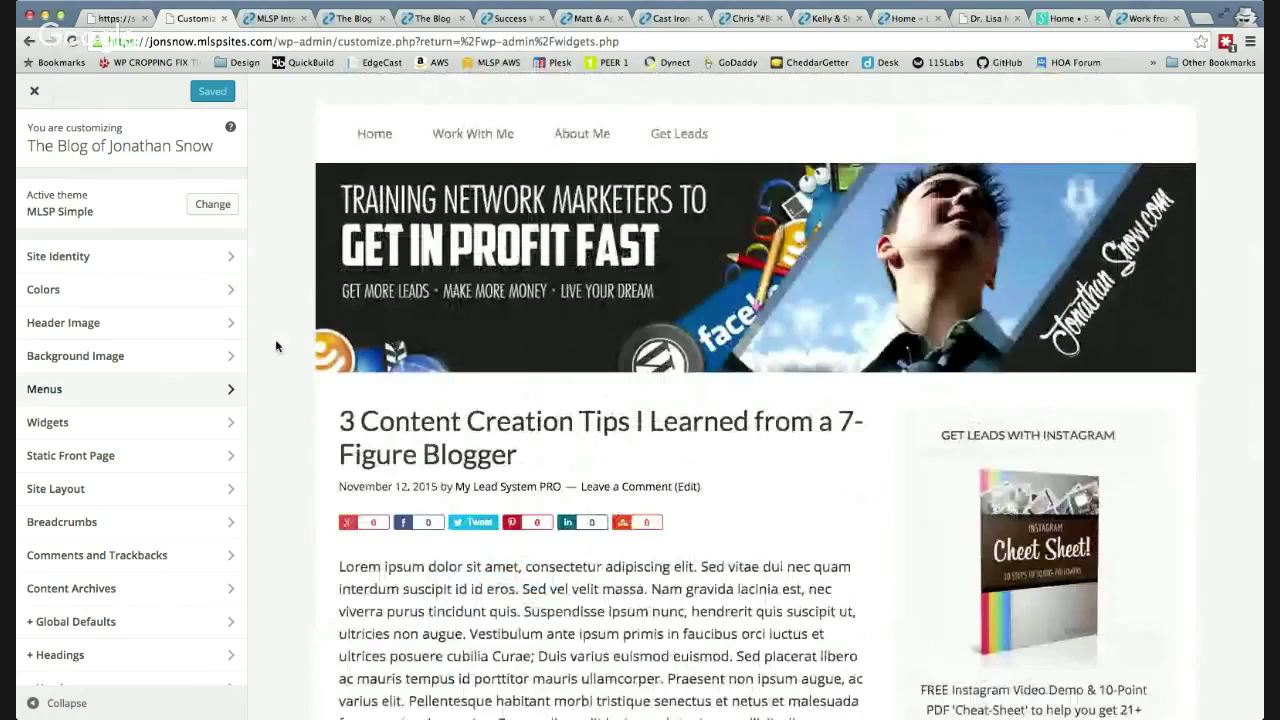
pyautogui.click(372, 133)
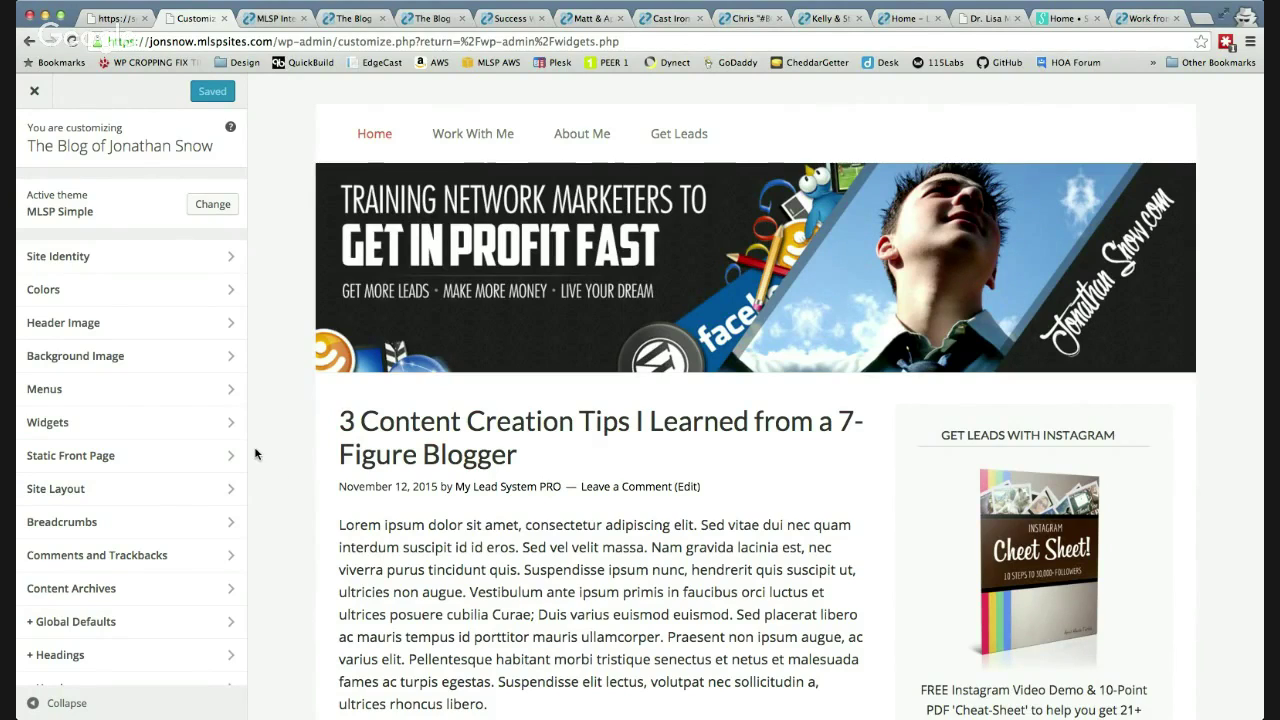
pyautogui.scroll(-2, 289, 511)
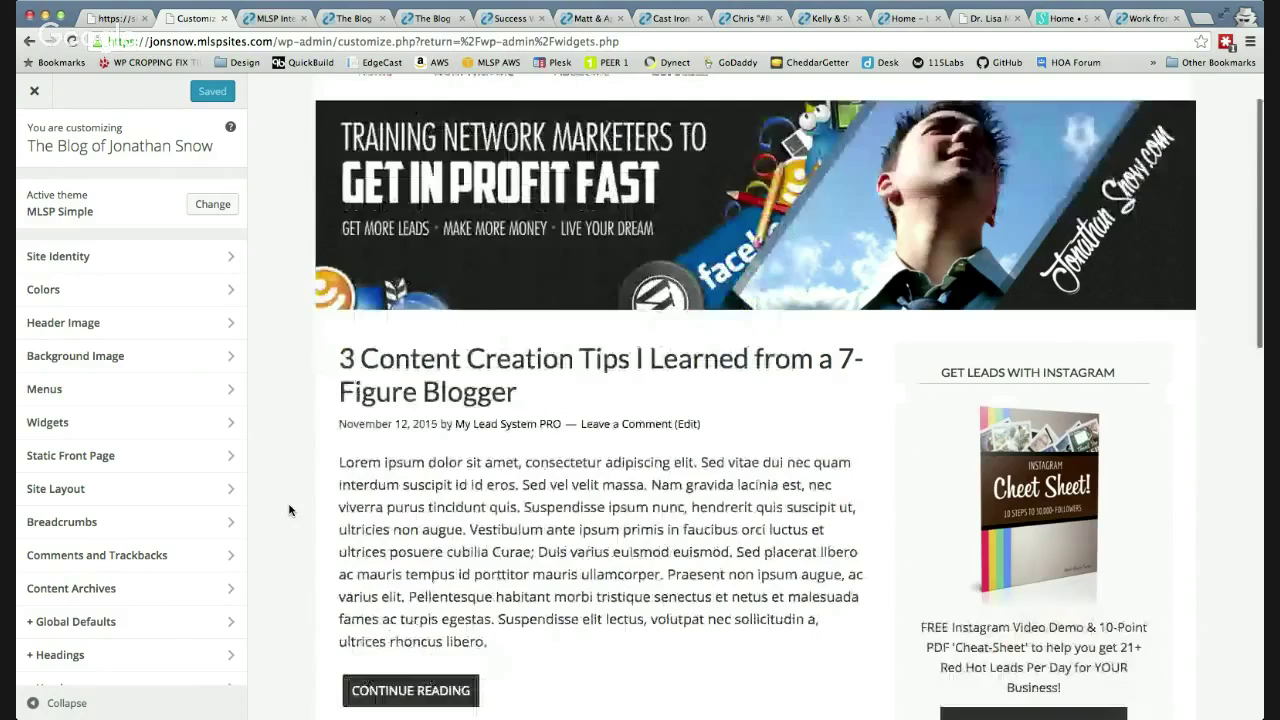
pyautogui.scroll(-4, 289, 511)
pyautogui.scroll(-5, 289, 511)
pyautogui.scroll(10, 289, 511)
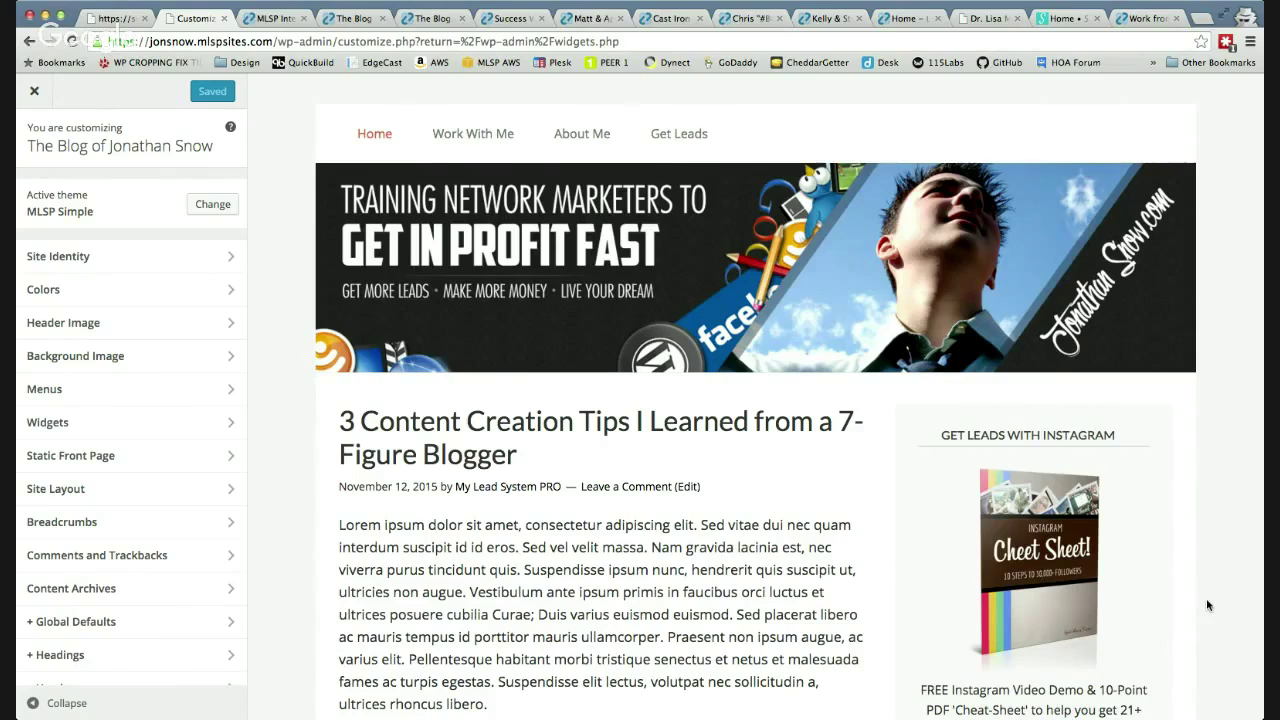
pyautogui.scroll(-3, 1103, 565)
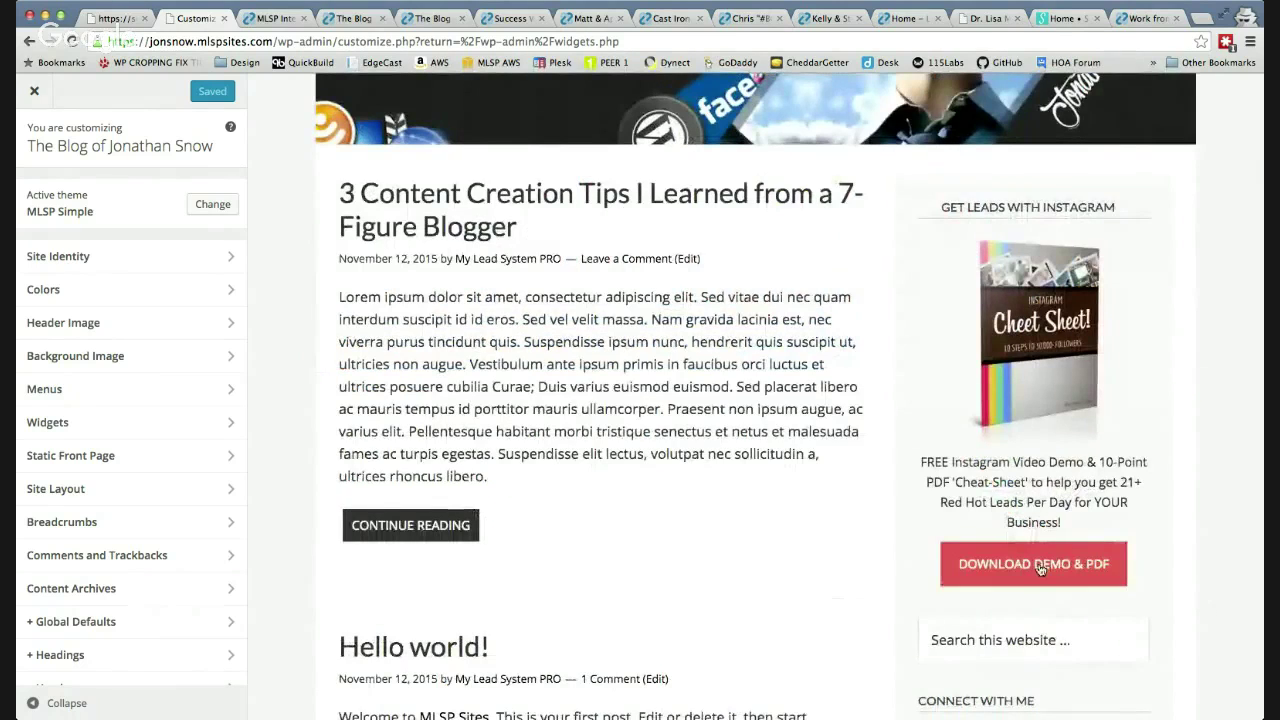
pyautogui.scroll(3, 665, 467)
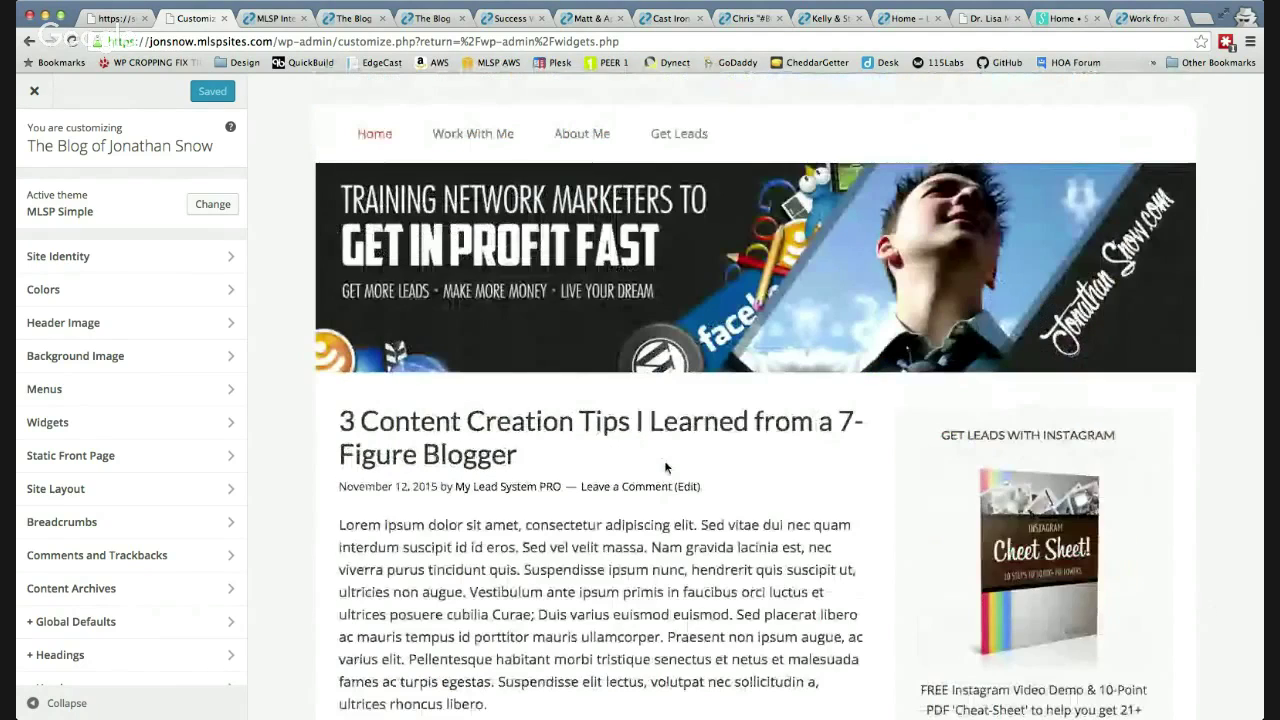
pyautogui.scroll(-3, 700, 472)
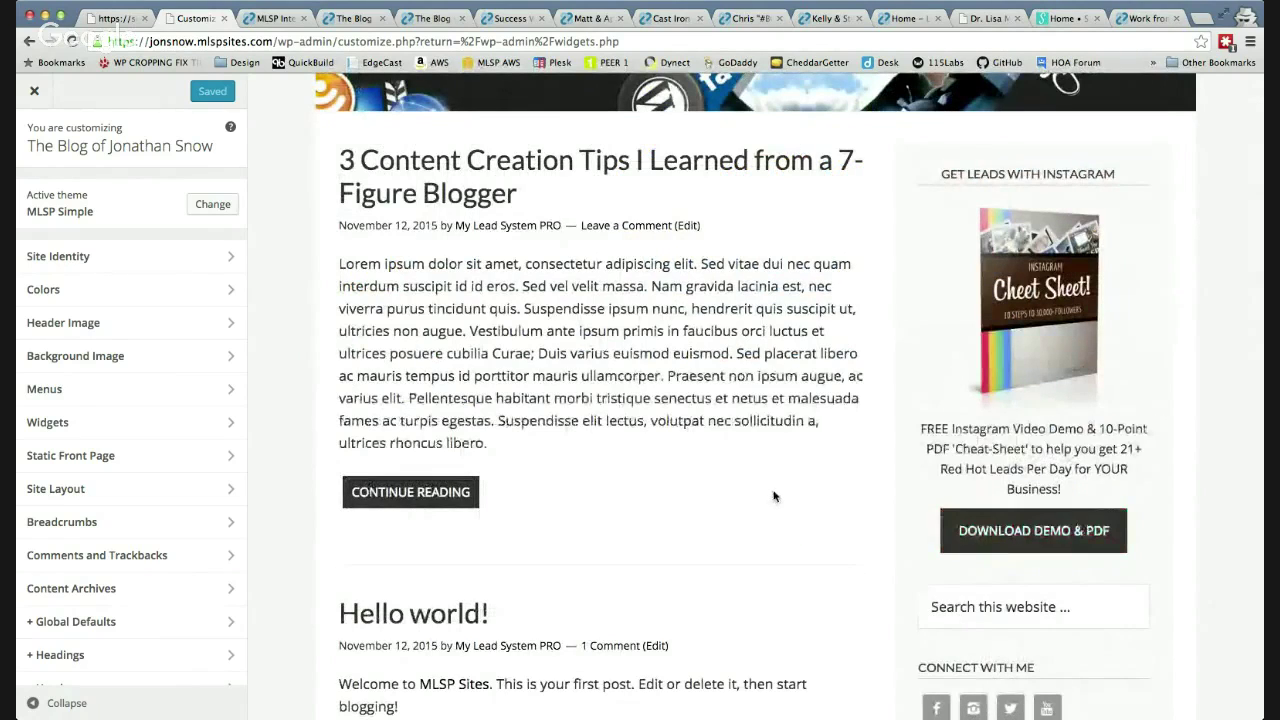
pyautogui.scroll(3, 773, 496)
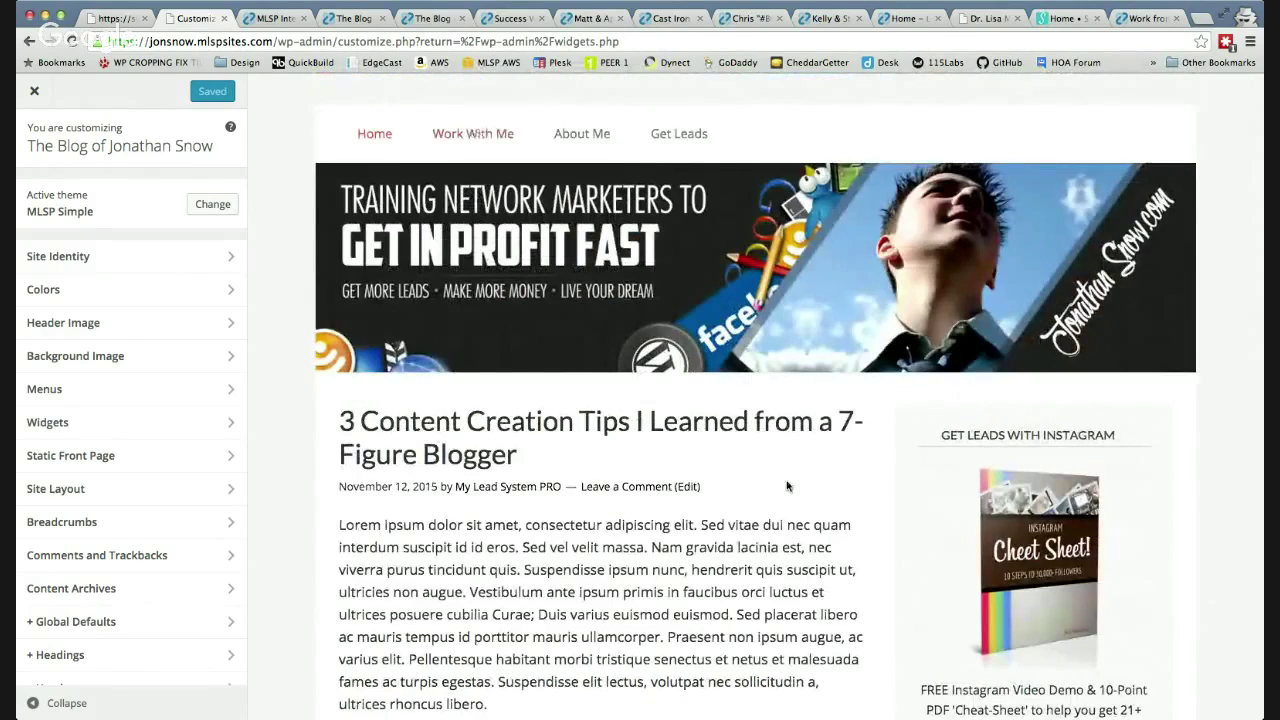
pyautogui.scroll(-3, 785, 490)
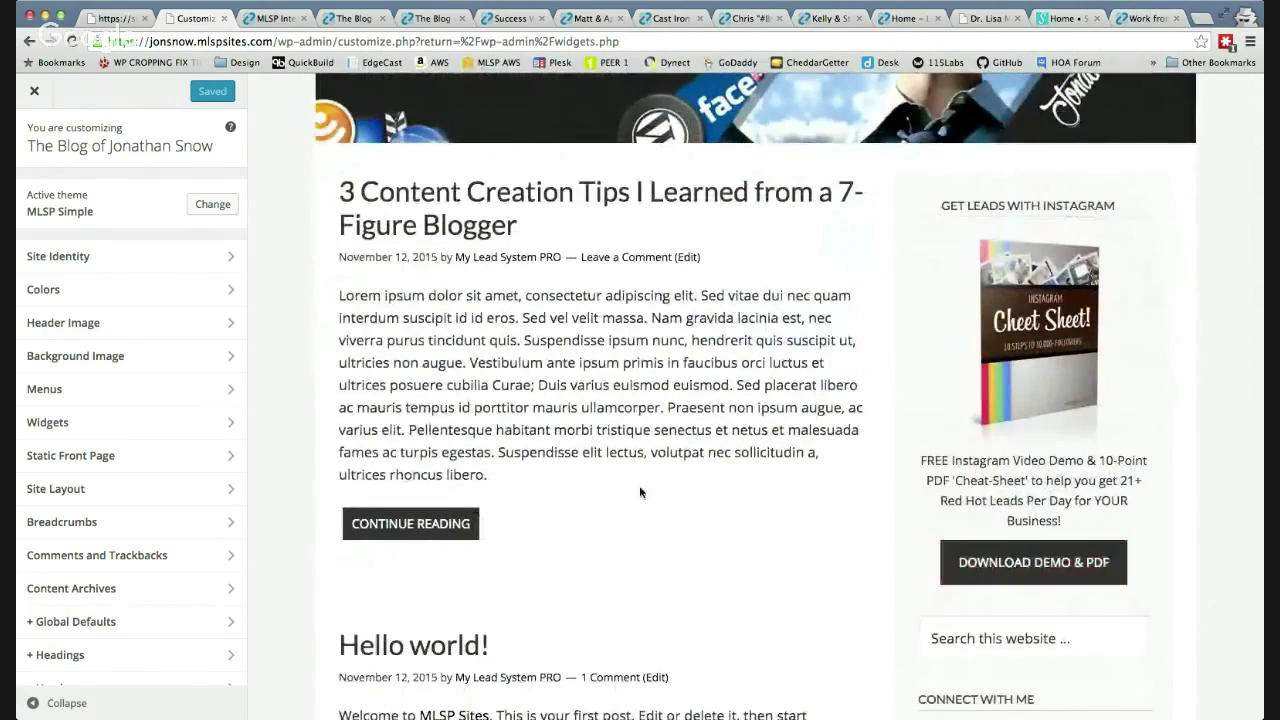
pyautogui.scroll(1, 640, 488)
pyautogui.scroll(2, 639, 485)
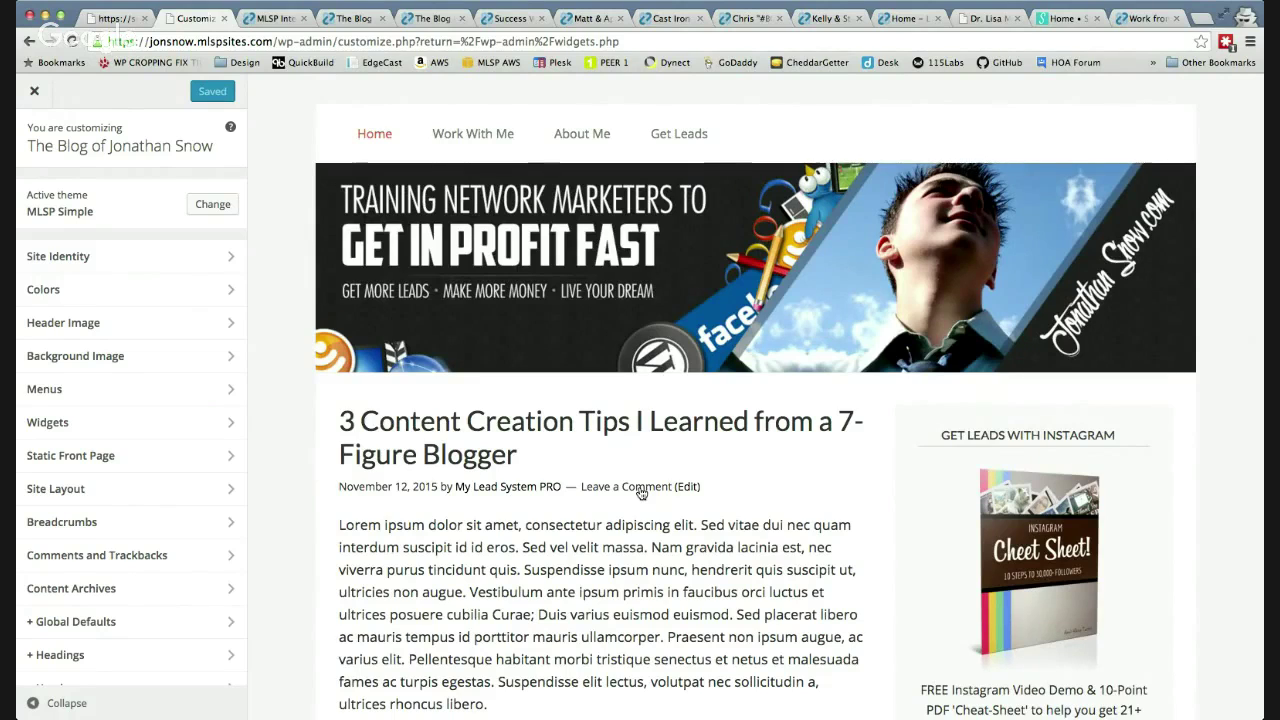
pyautogui.scroll(-1, 100, 529)
pyautogui.scroll(1, 100, 517)
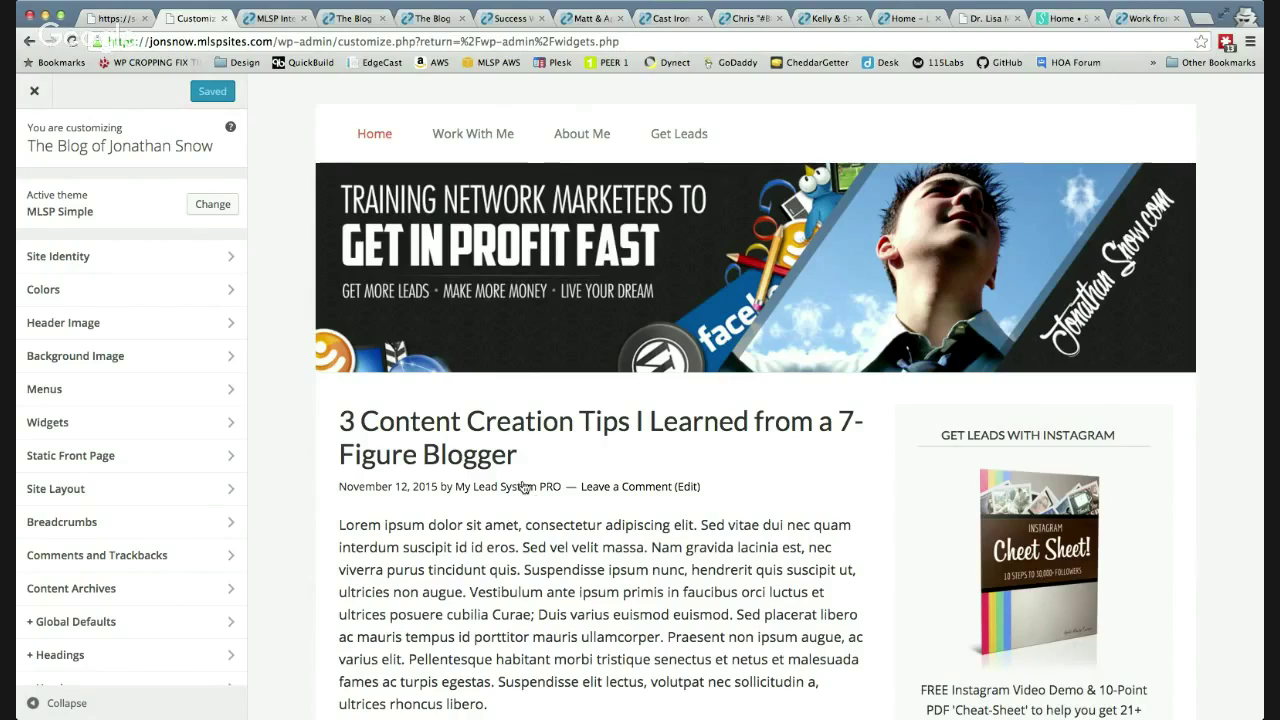
# Set cream_pixels.png from the Media Library as the site's background image
pyautogui.click(211, 362)
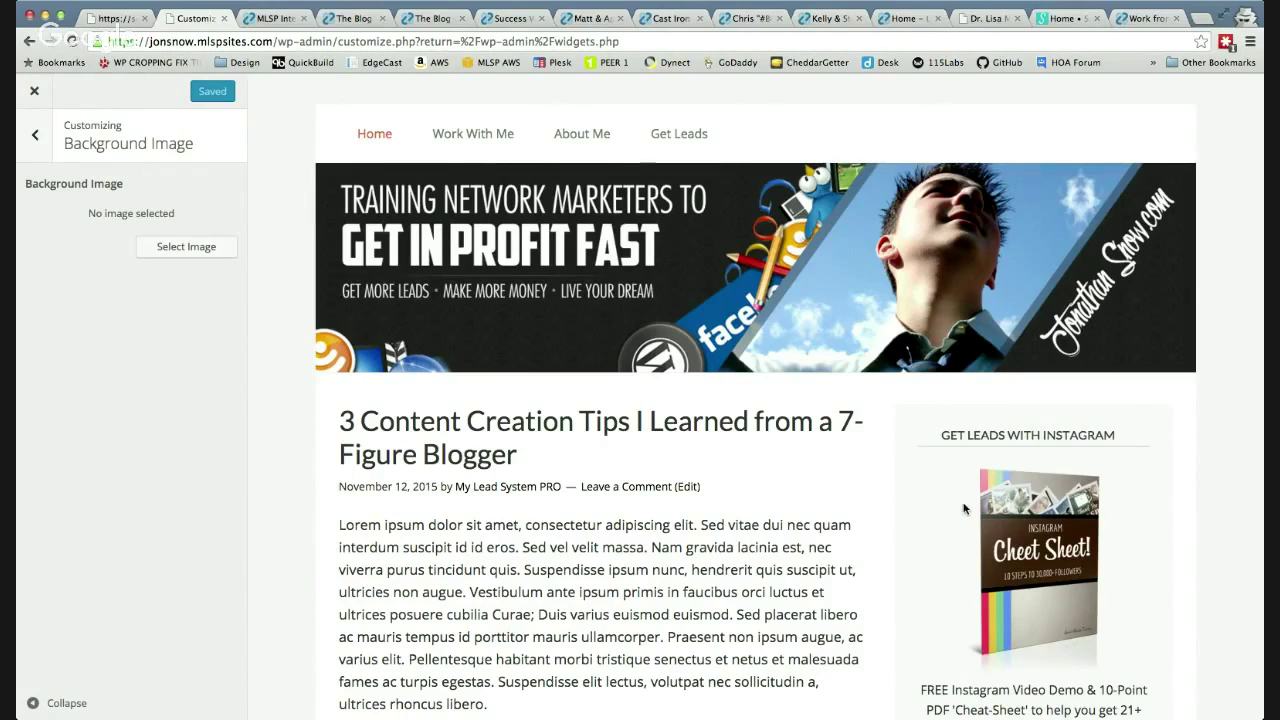
pyautogui.scroll(-3, 963, 509)
pyautogui.scroll(-3, 930, 509)
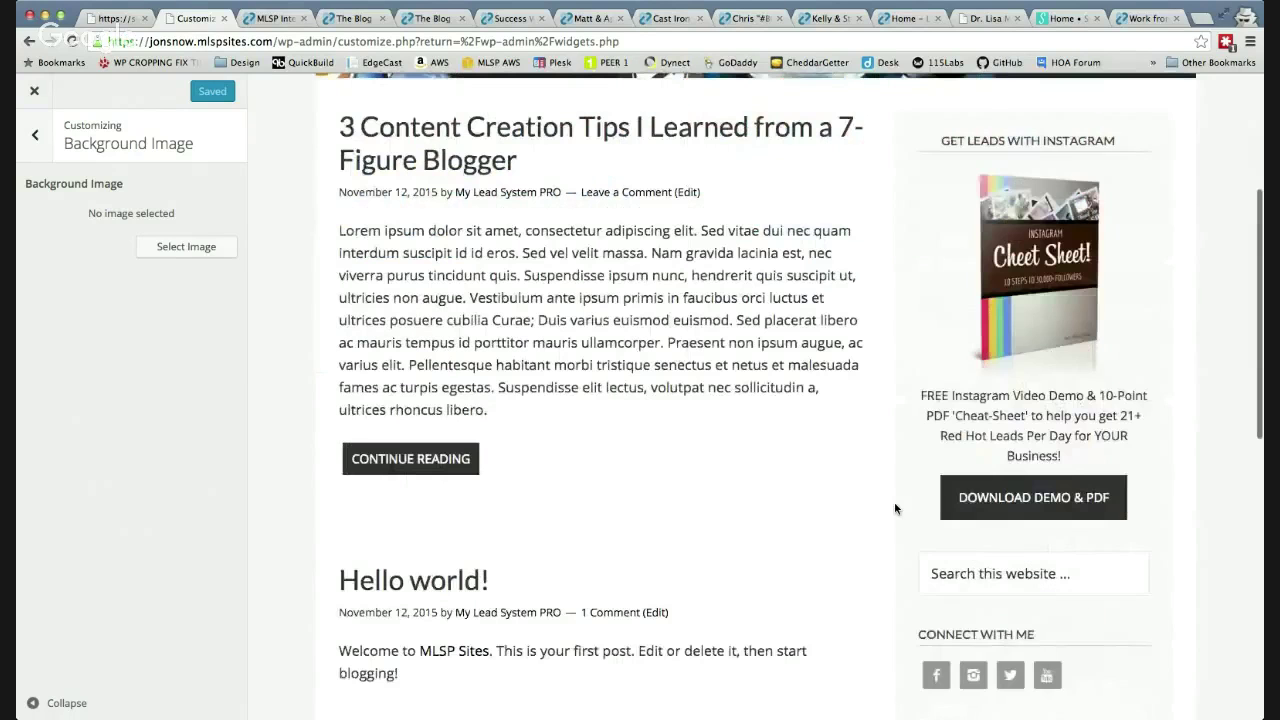
pyautogui.scroll(5, 894, 502)
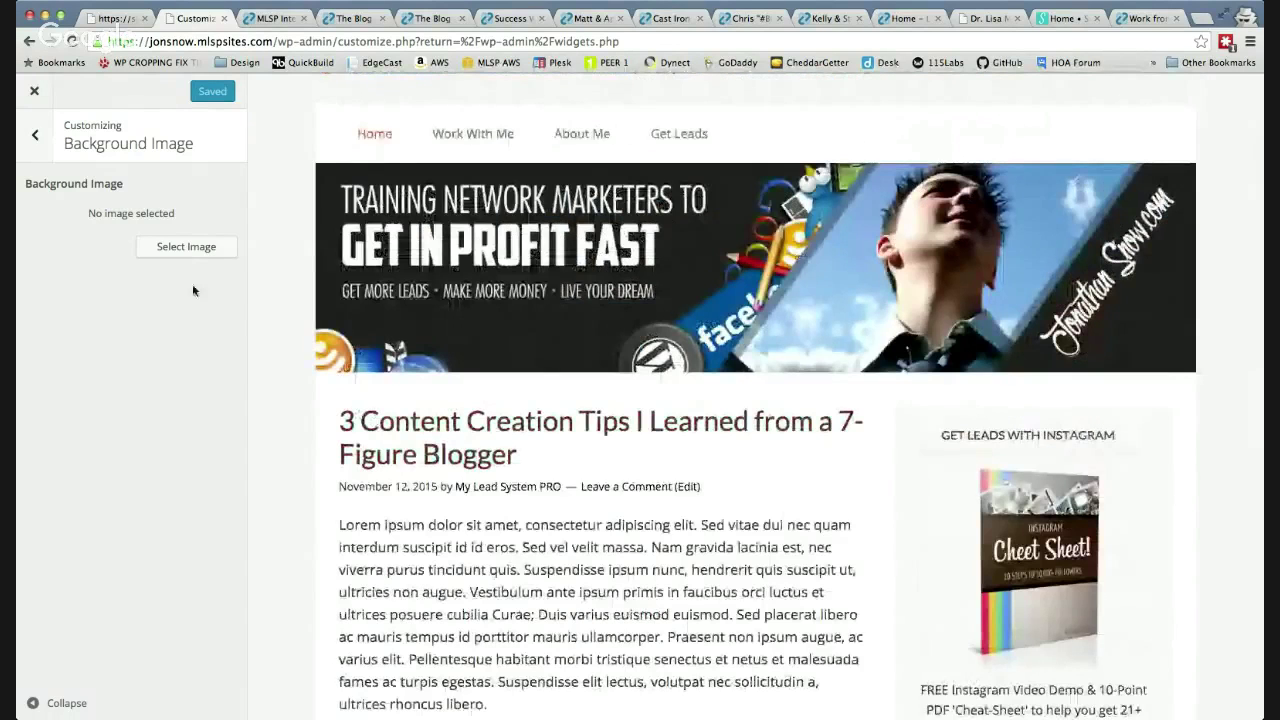
pyautogui.click(187, 250)
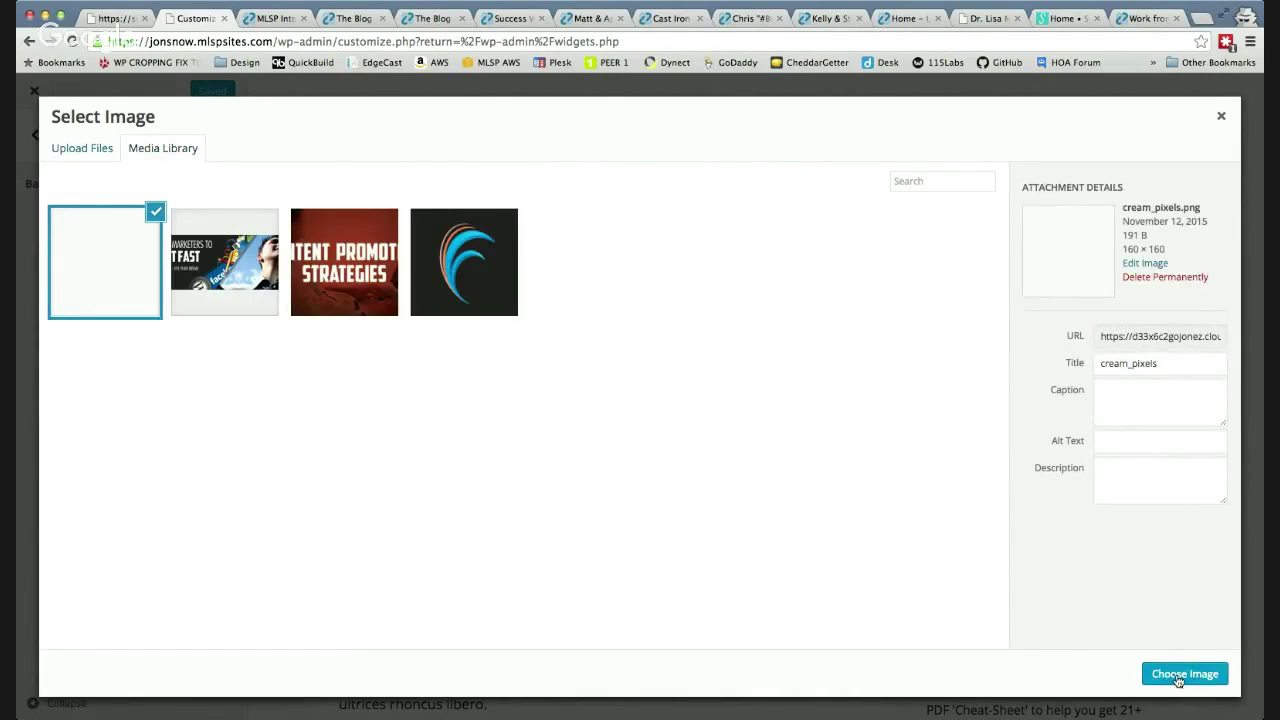
pyautogui.click(1179, 677)
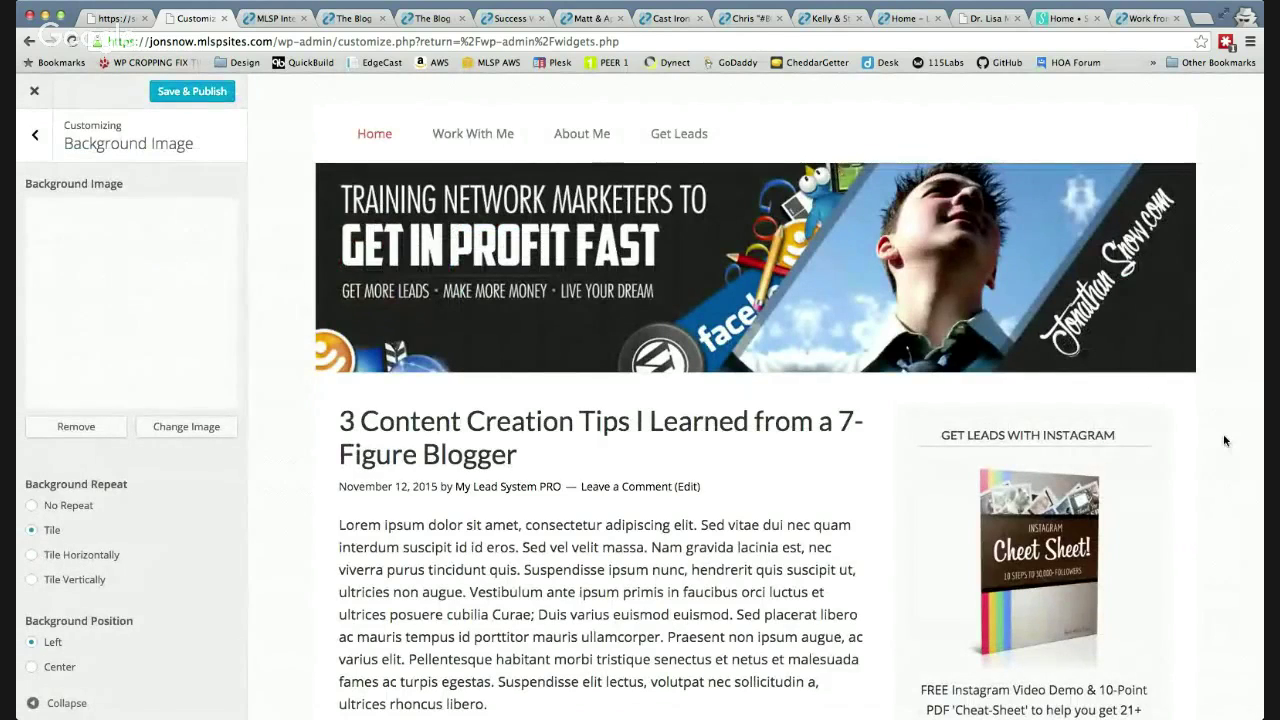
# Check the cream_pixels background in the preview, then return to the main Customizer sections list
pyautogui.scroll(-5, 1223, 440)
pyautogui.scroll(-5, 1221, 441)
pyautogui.scroll(8, 1221, 441)
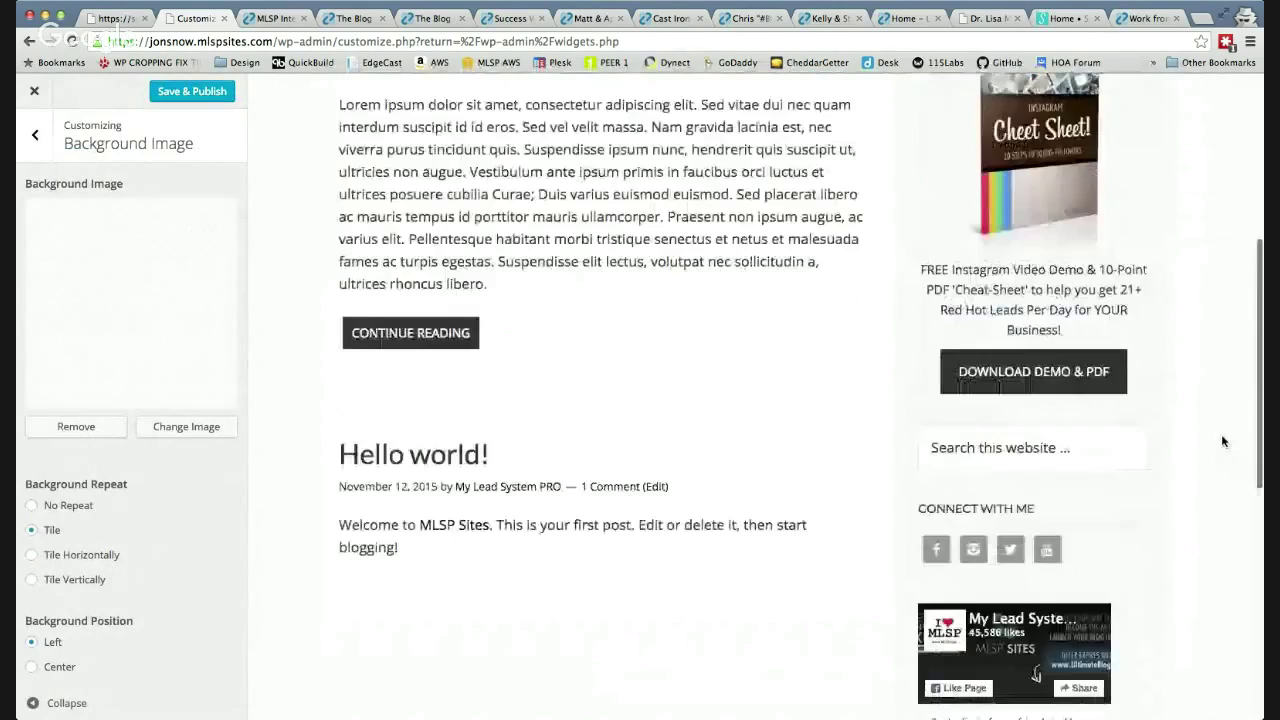
pyautogui.click(30, 138)
pyautogui.scroll(3, 298, 328)
pyautogui.scroll(2, 298, 328)
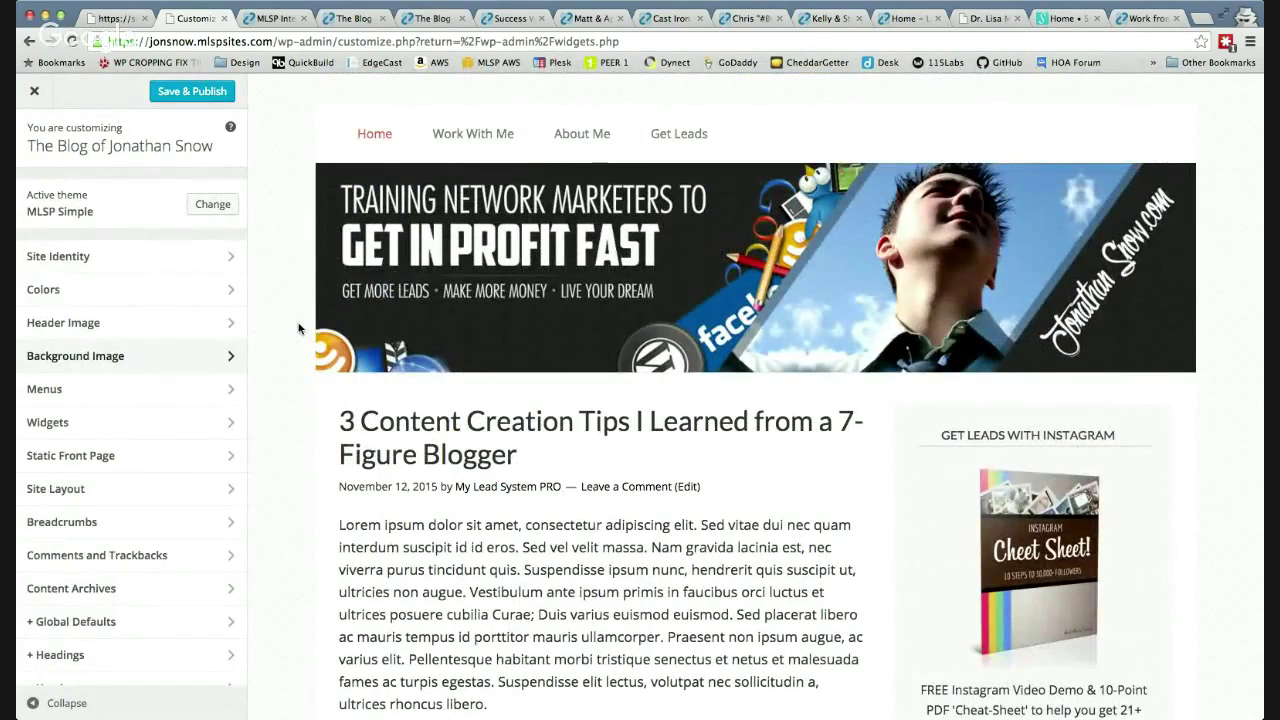
# In Navigation - Primary, clear the menu background colour
pyautogui.scroll(-1, 298, 328)
pyautogui.scroll(1, 298, 328)
pyautogui.scroll(-1, 172, 391)
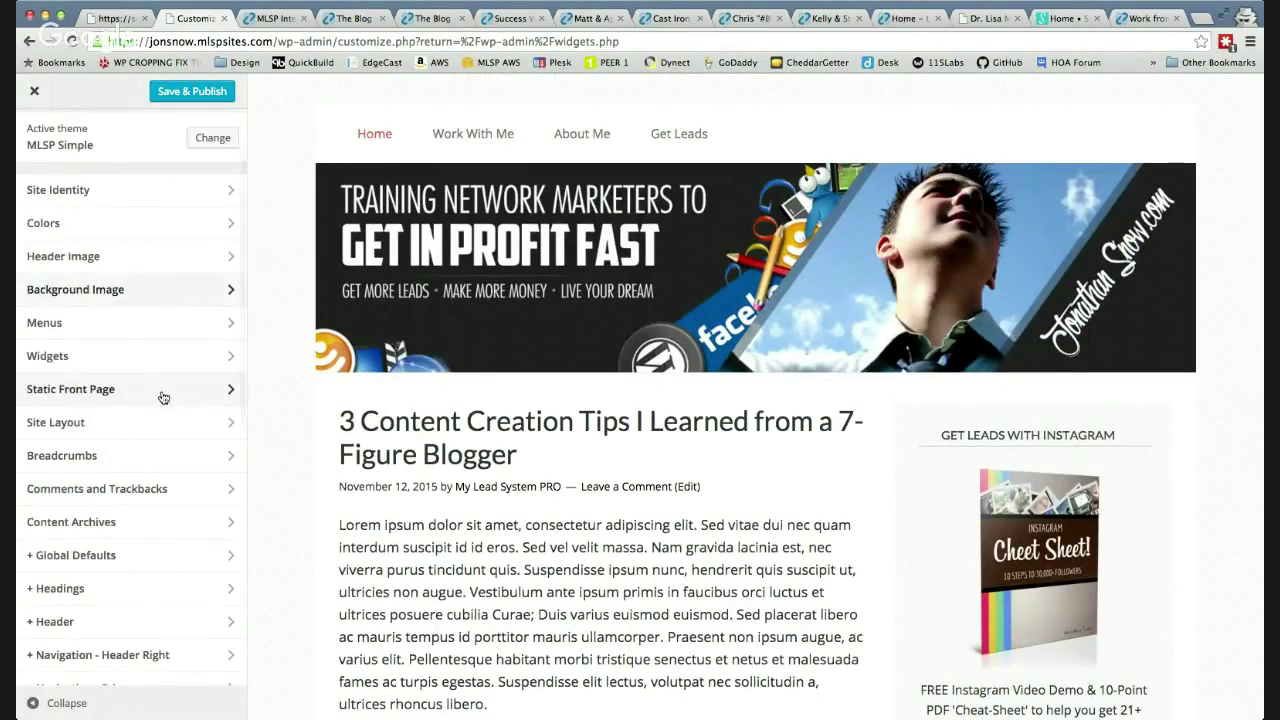
pyautogui.scroll(-2, 156, 406)
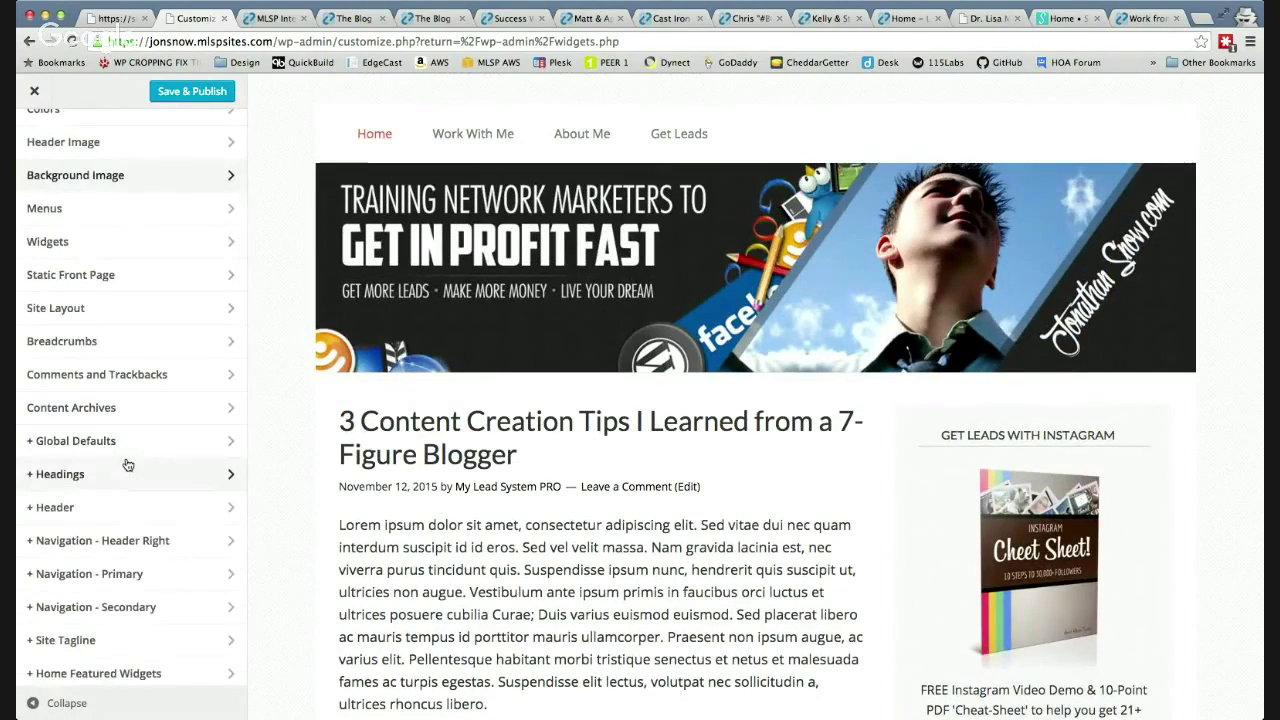
pyautogui.scroll(-4, 118, 465)
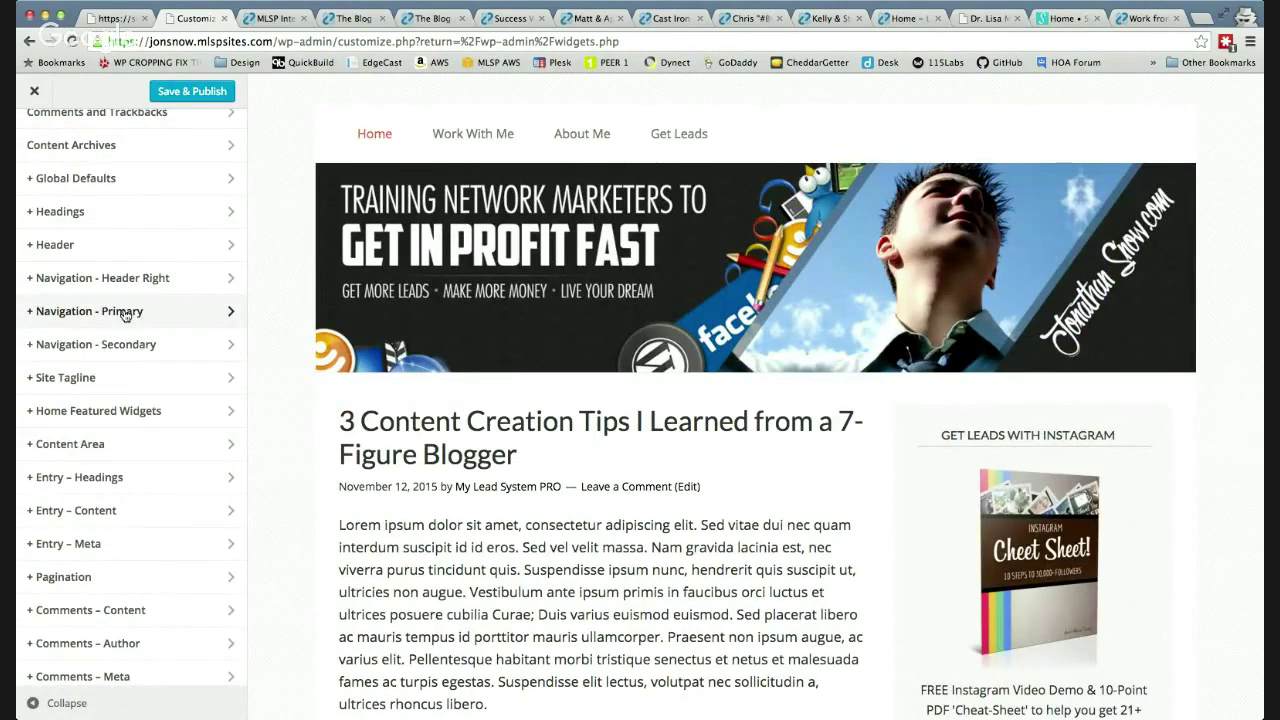
pyautogui.click(125, 316)
pyautogui.click(77, 206)
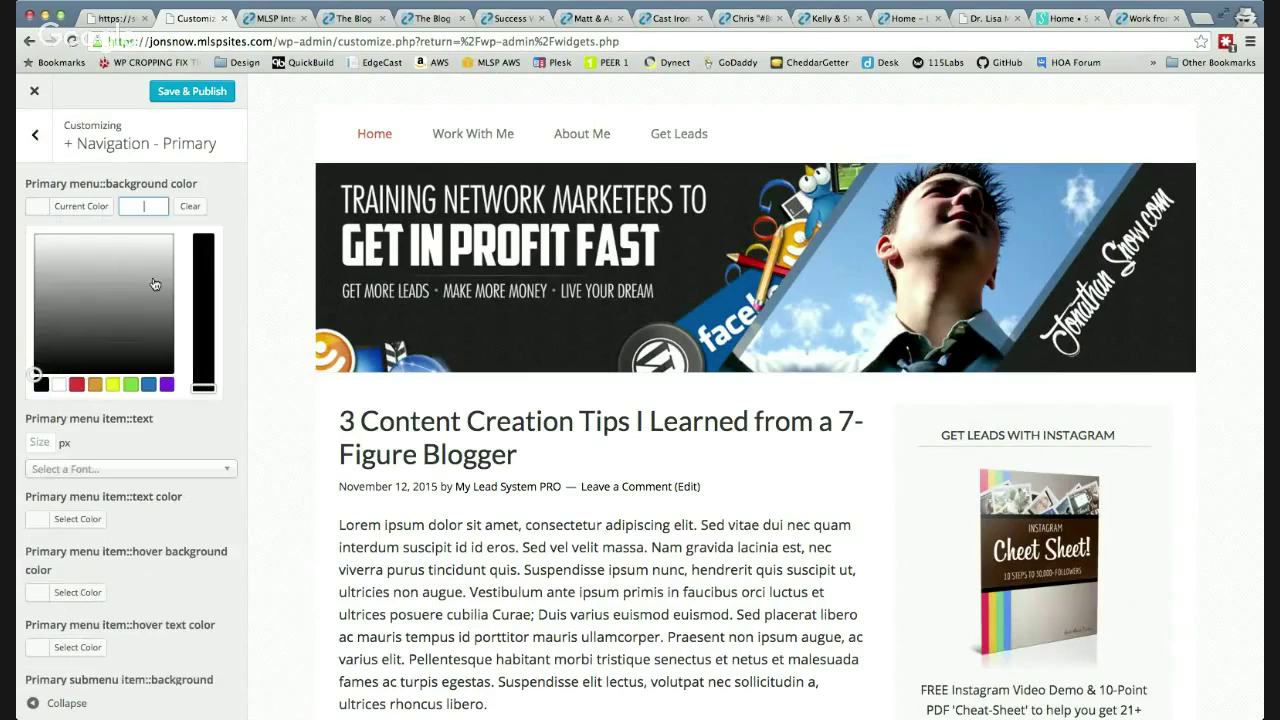
pyautogui.moveTo(40, 279)
pyautogui.mouseDown()
pyautogui.moveTo(30, 309)
pyautogui.moveTo(36, 242)
pyautogui.mouseUp()
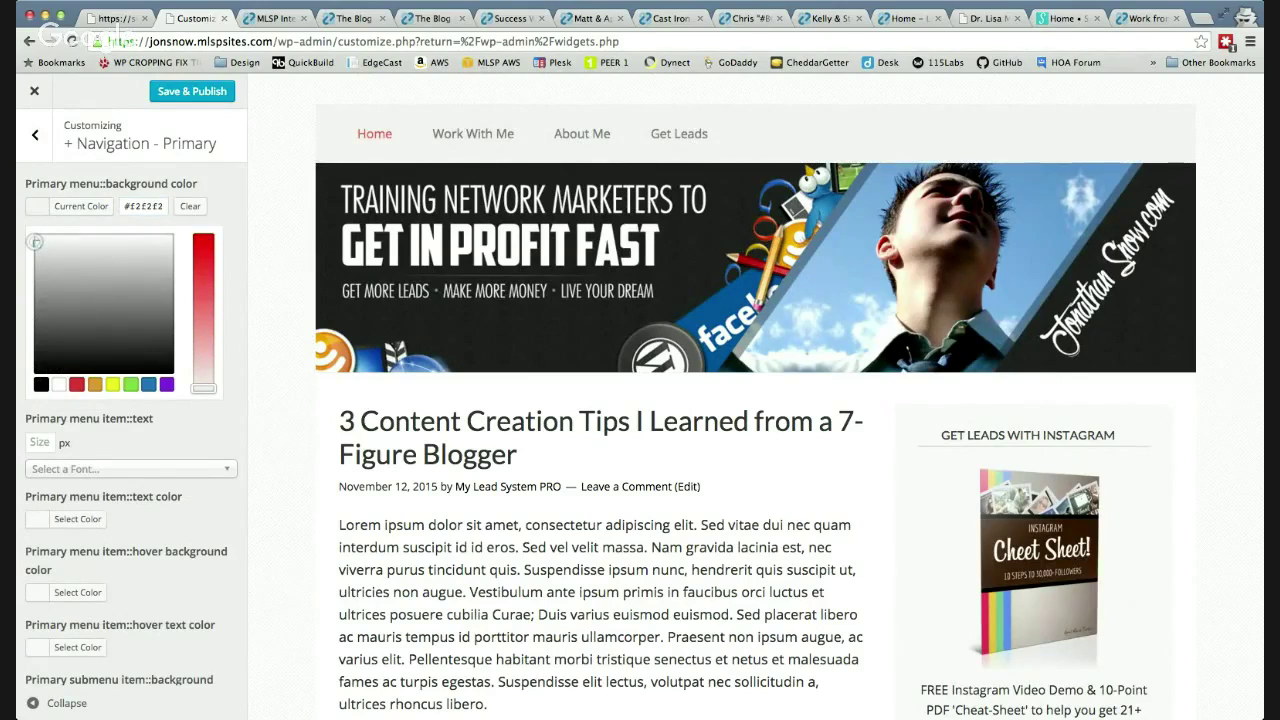
pyautogui.click(218, 194)
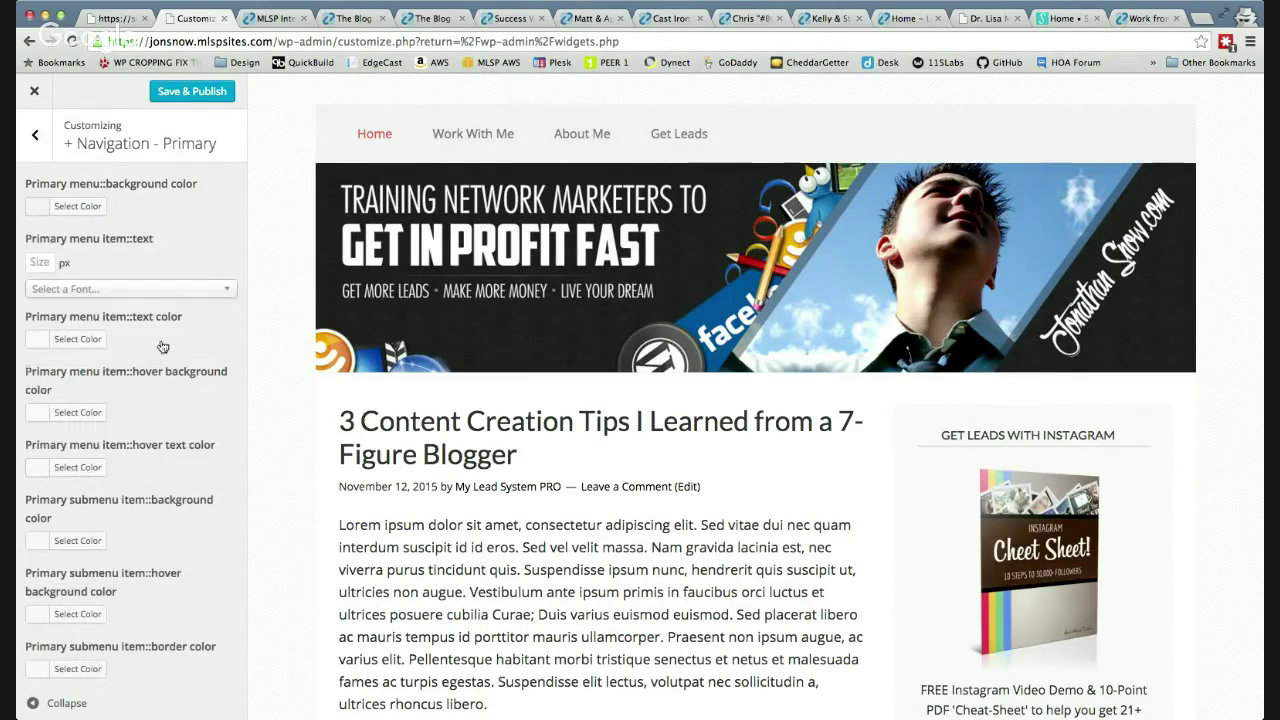
# Clear the menu hover background colour and Save & Publish the changes
pyautogui.scroll(-2, 148, 345)
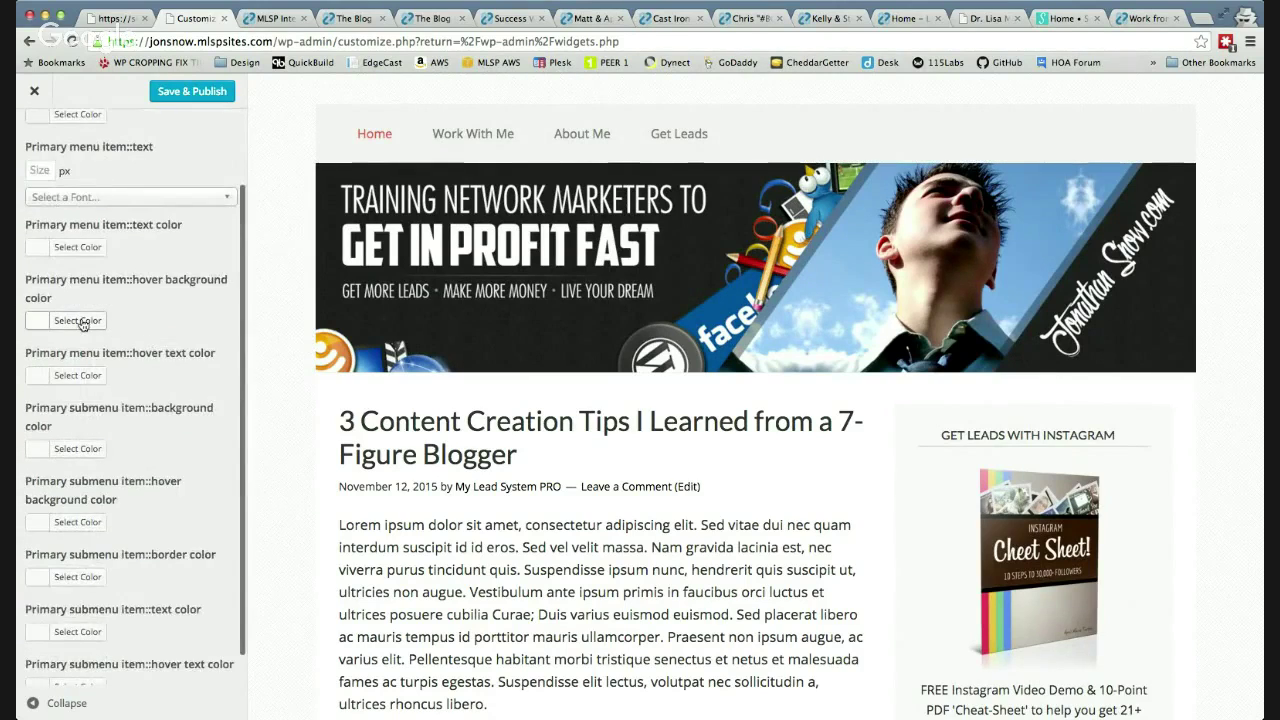
pyautogui.click(80, 321)
pyautogui.click(190, 320)
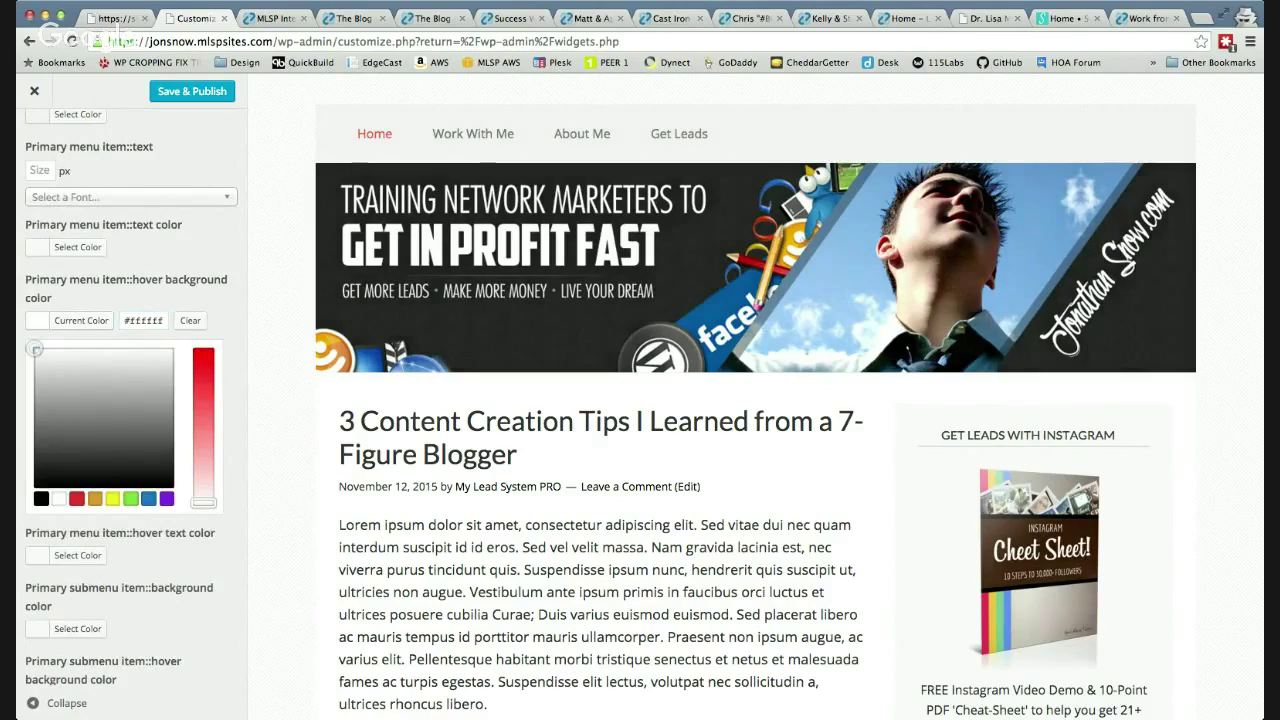
pyautogui.click(203, 234)
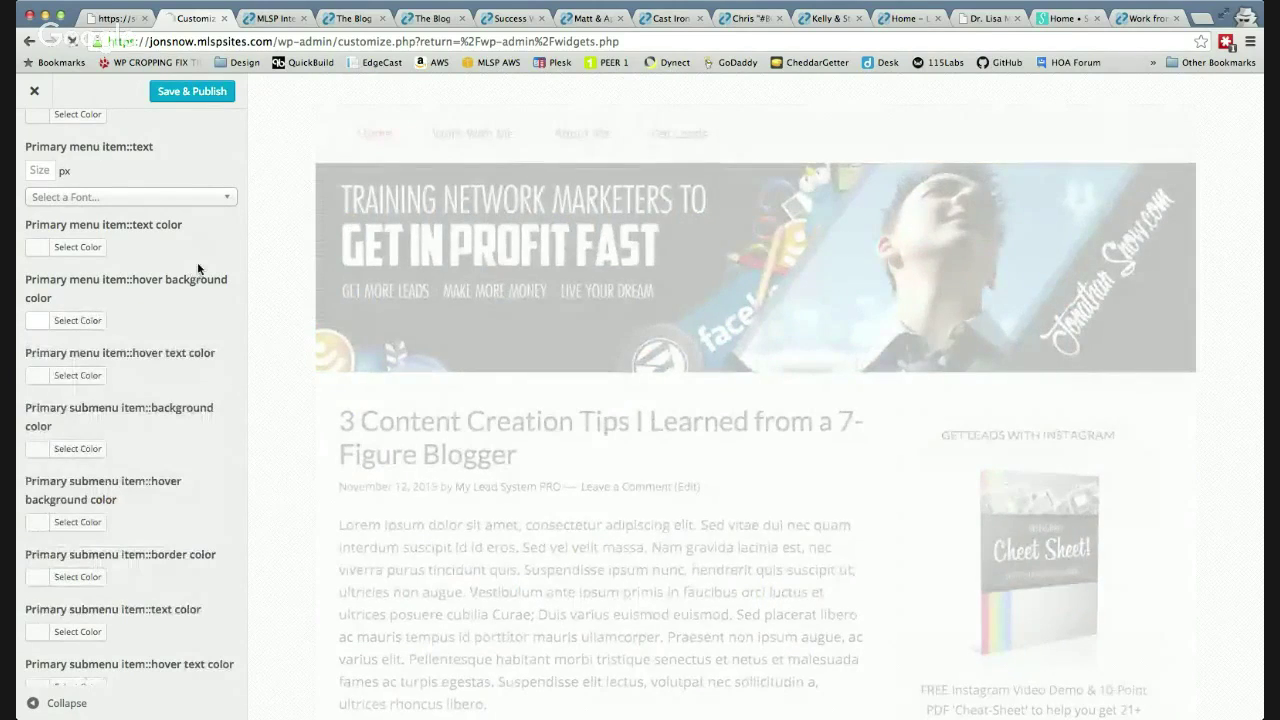
pyautogui.moveTo(679, 138)
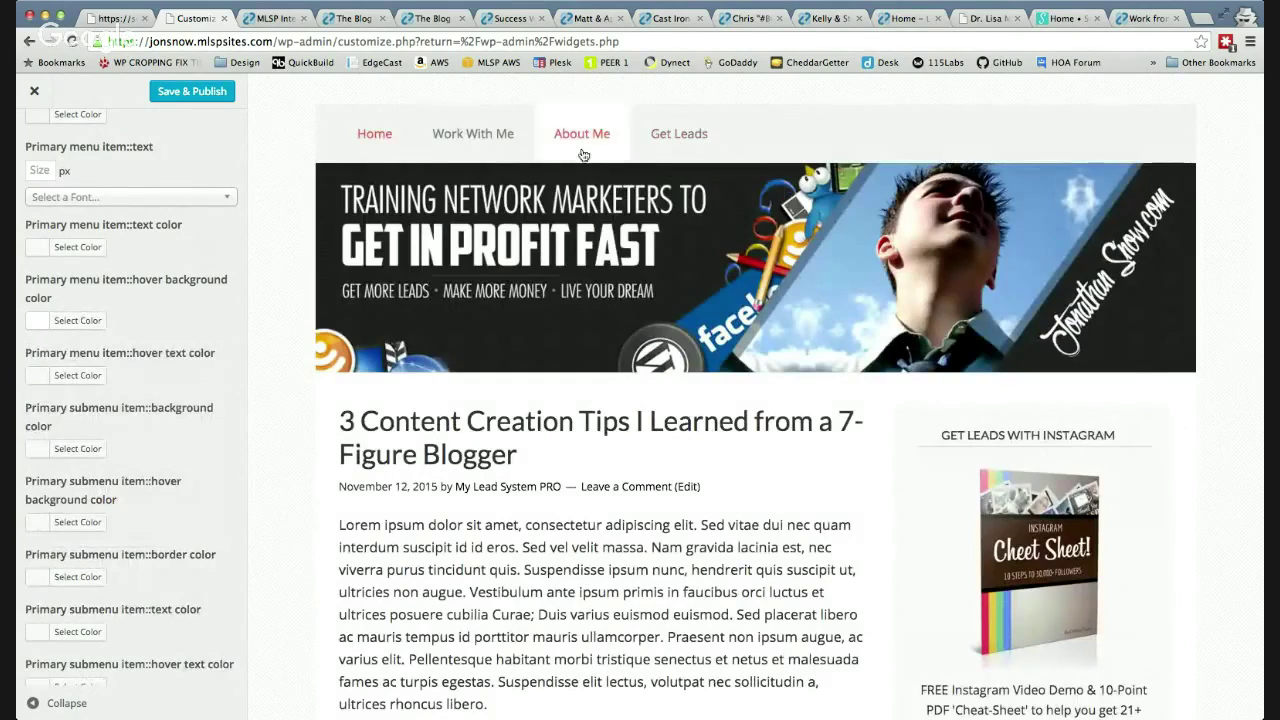
pyautogui.click(197, 93)
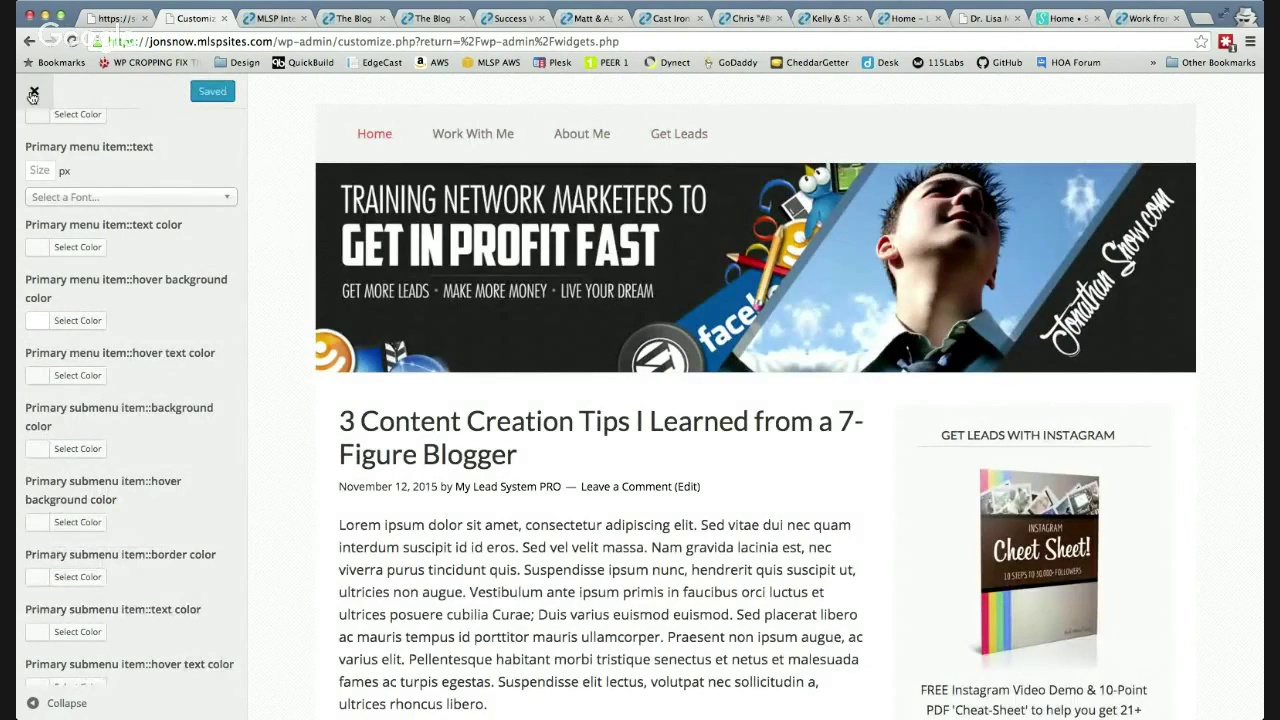
# In Content Archives, enable 'Display the featured image?' with alignment set to '- None -'
pyautogui.scroll(2, 180, 350)
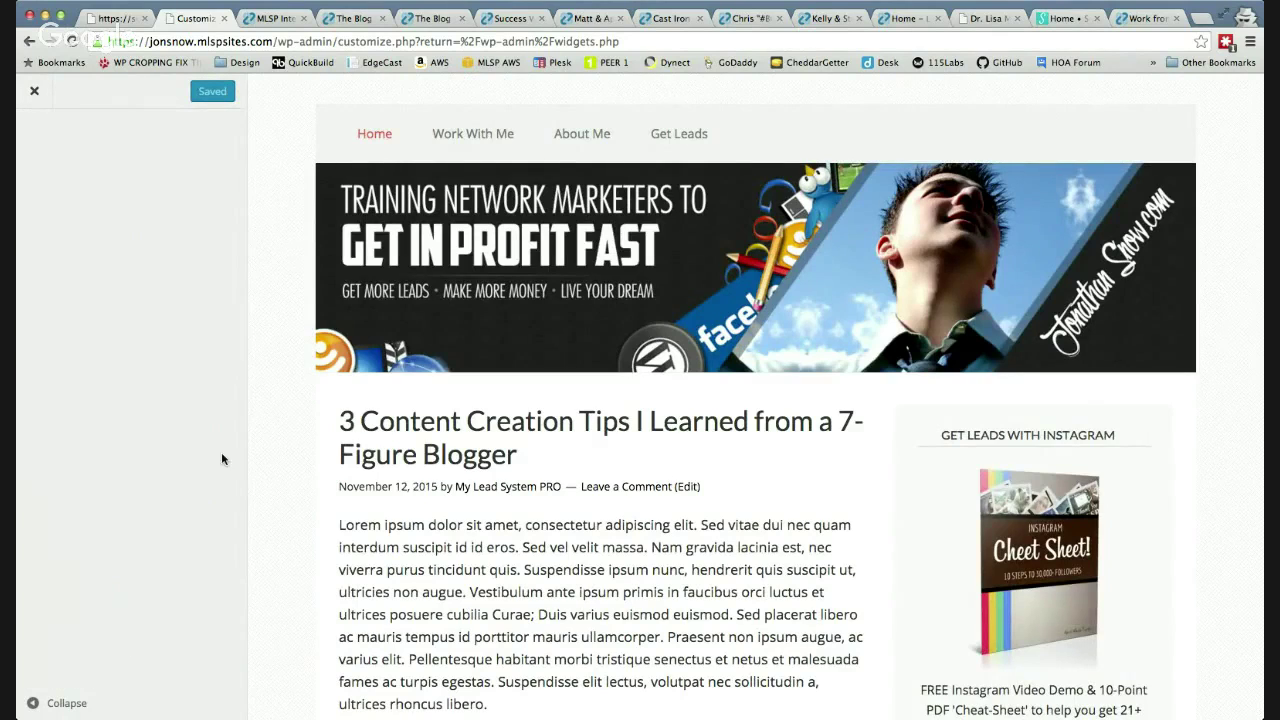
pyautogui.scroll(5, 198, 449)
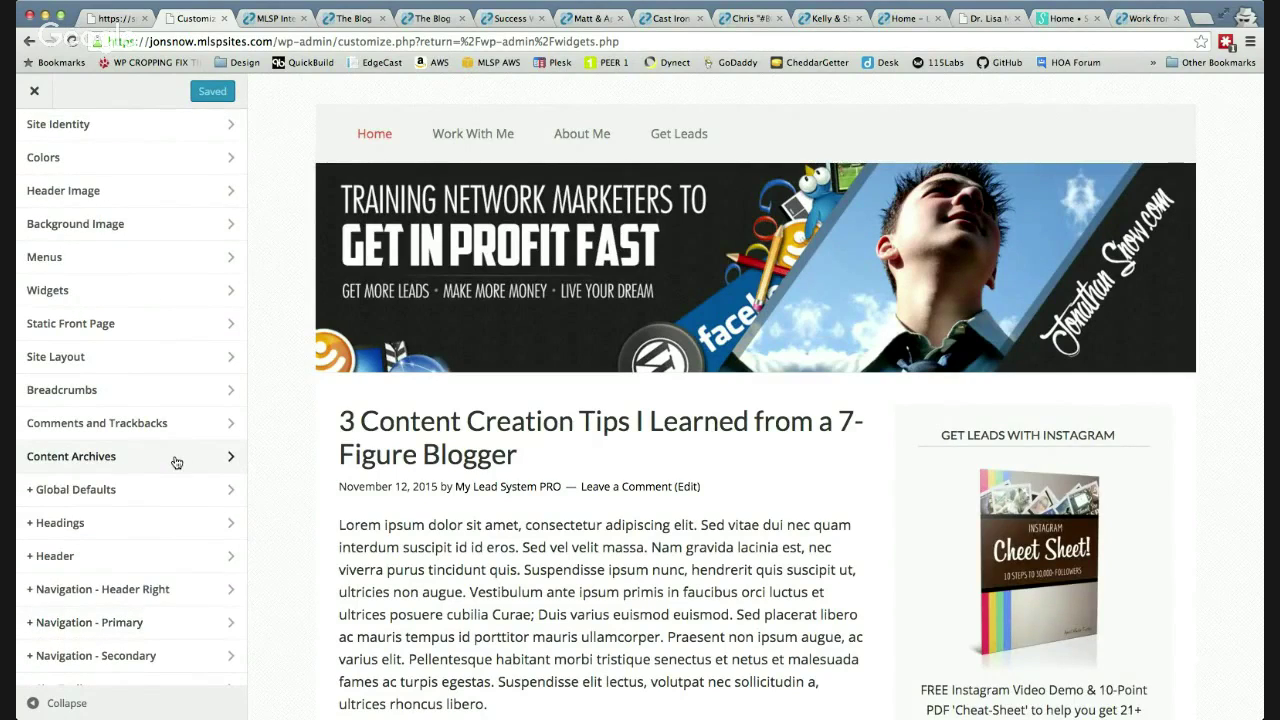
pyautogui.click(176, 462)
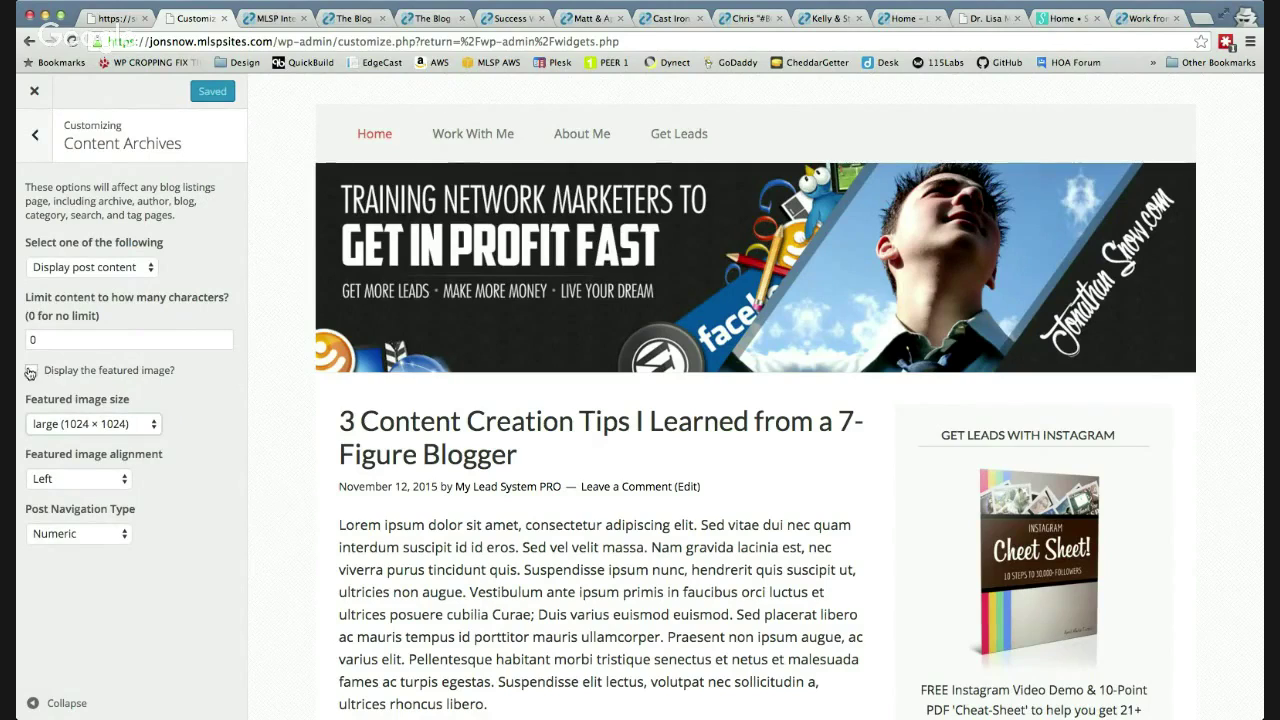
pyautogui.click(90, 424)
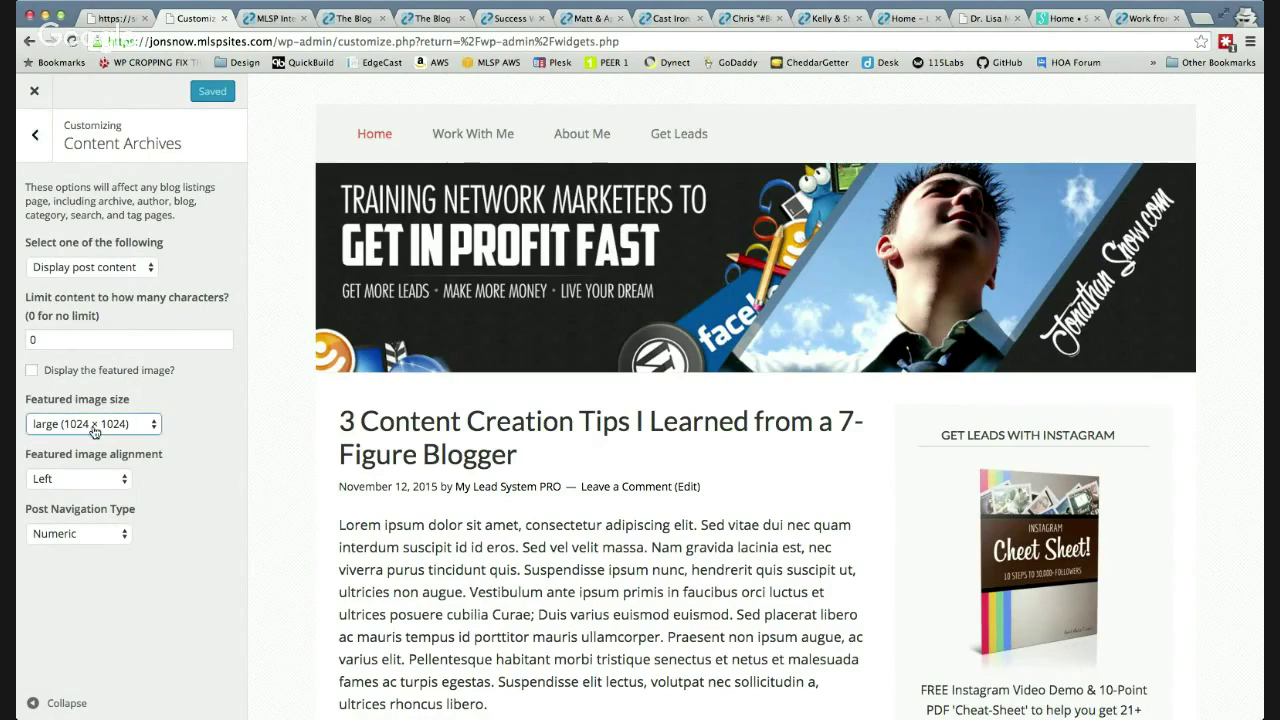
pyautogui.click(33, 371)
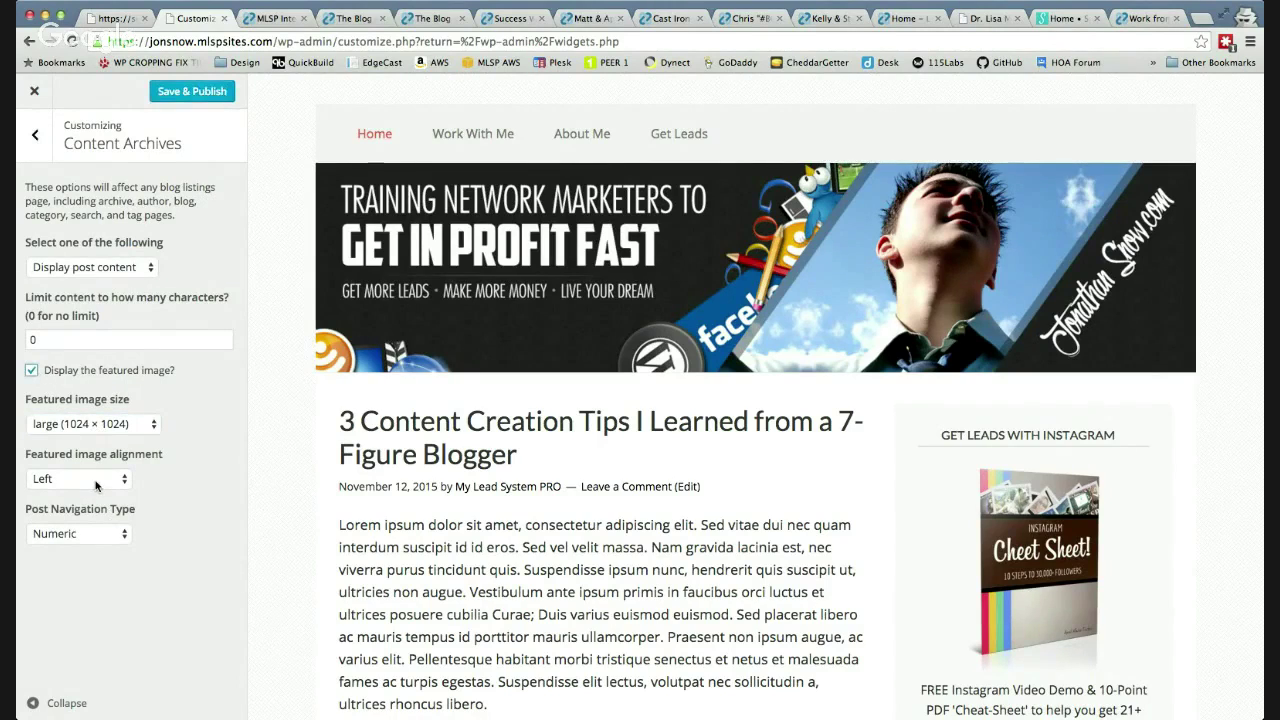
pyautogui.click(33, 371)
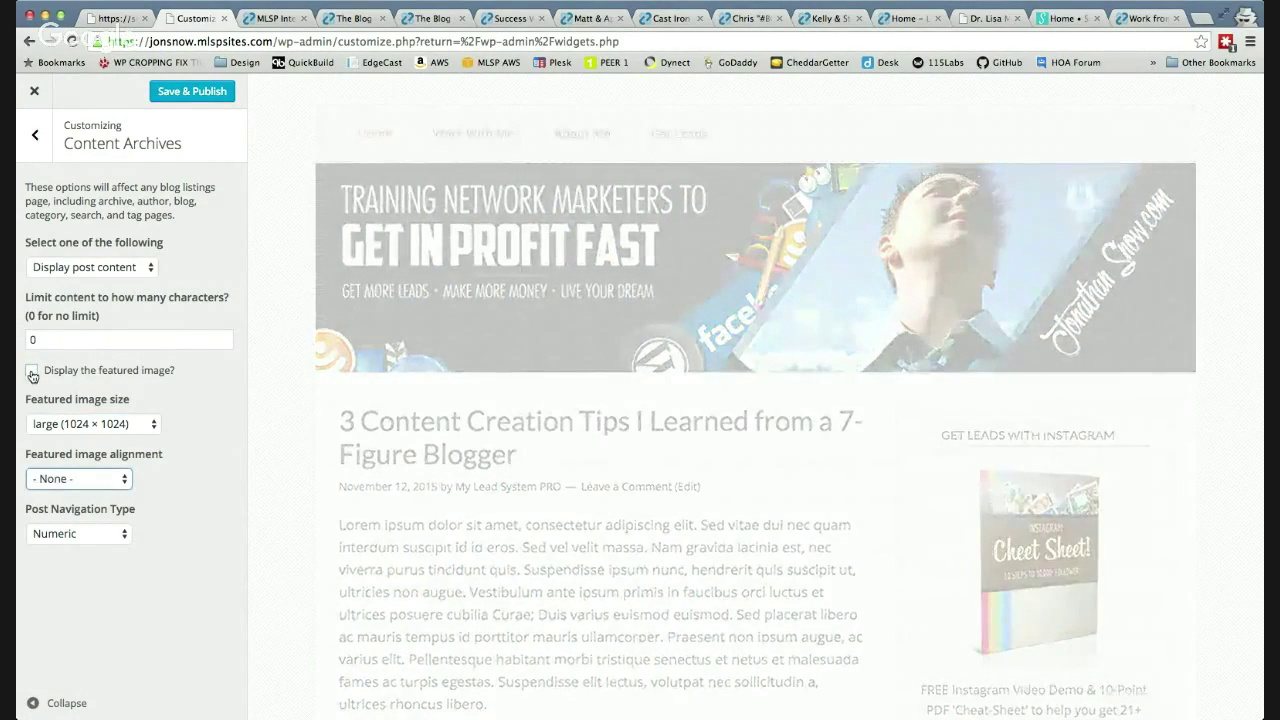
pyautogui.click(33, 372)
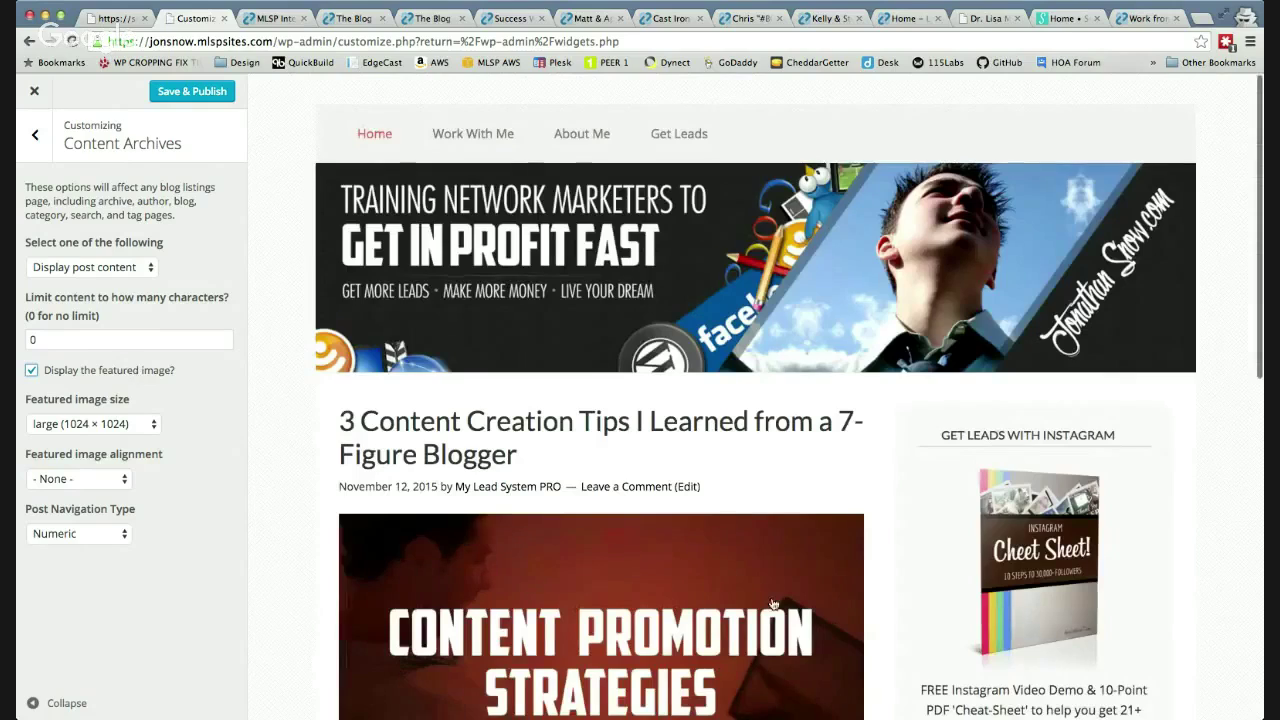
pyautogui.scroll(-3, 773, 604)
pyautogui.scroll(-2, 619, 512)
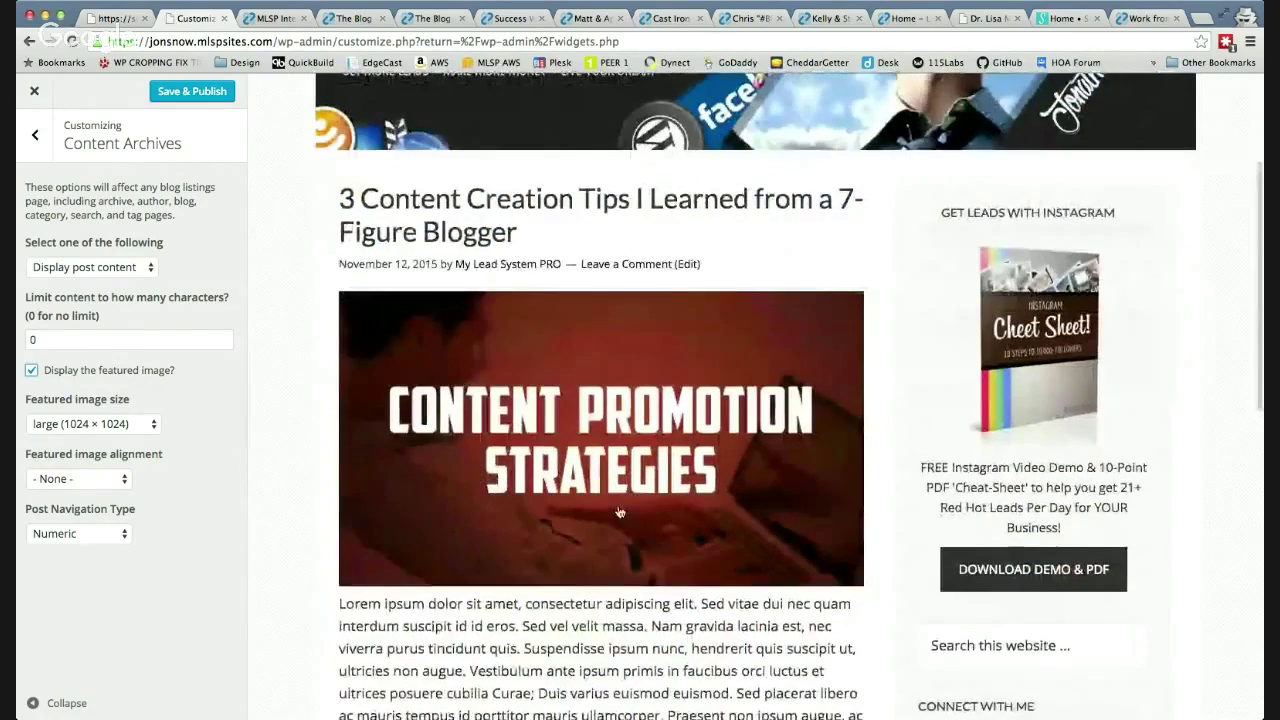
pyautogui.scroll(-6, 619, 512)
pyautogui.scroll(4, 582, 452)
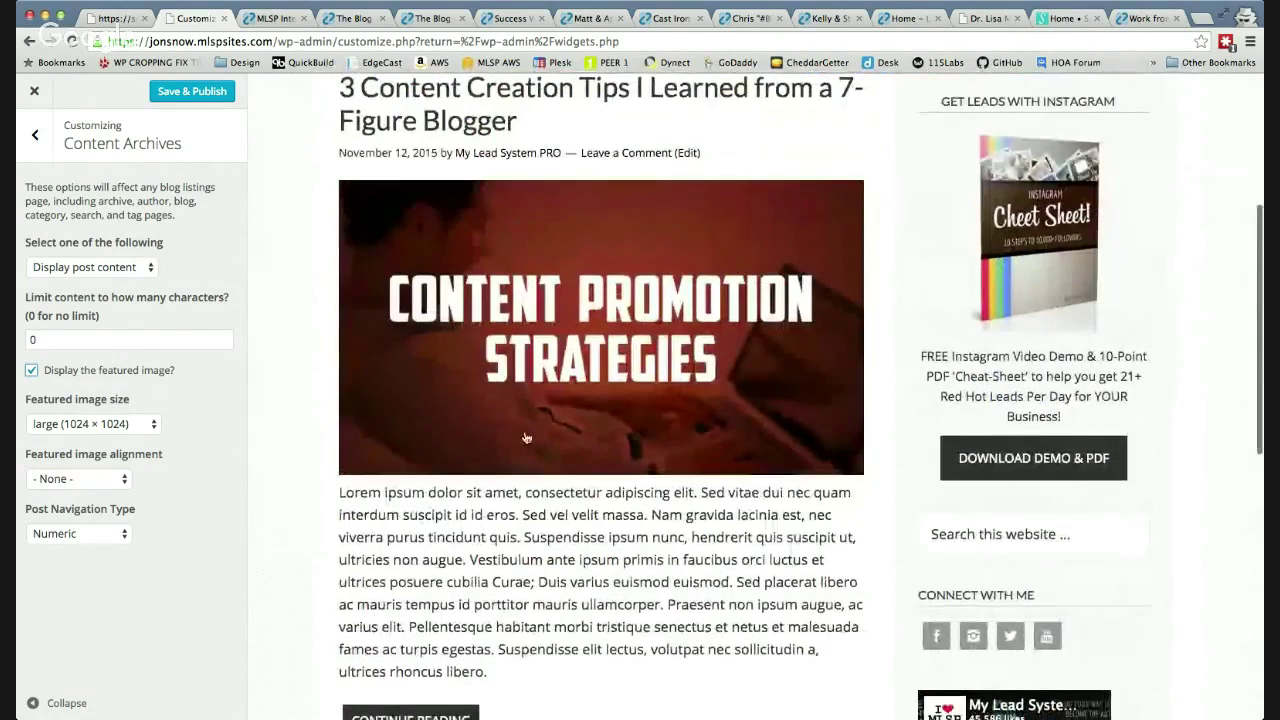
pyautogui.scroll(-15, 526, 438)
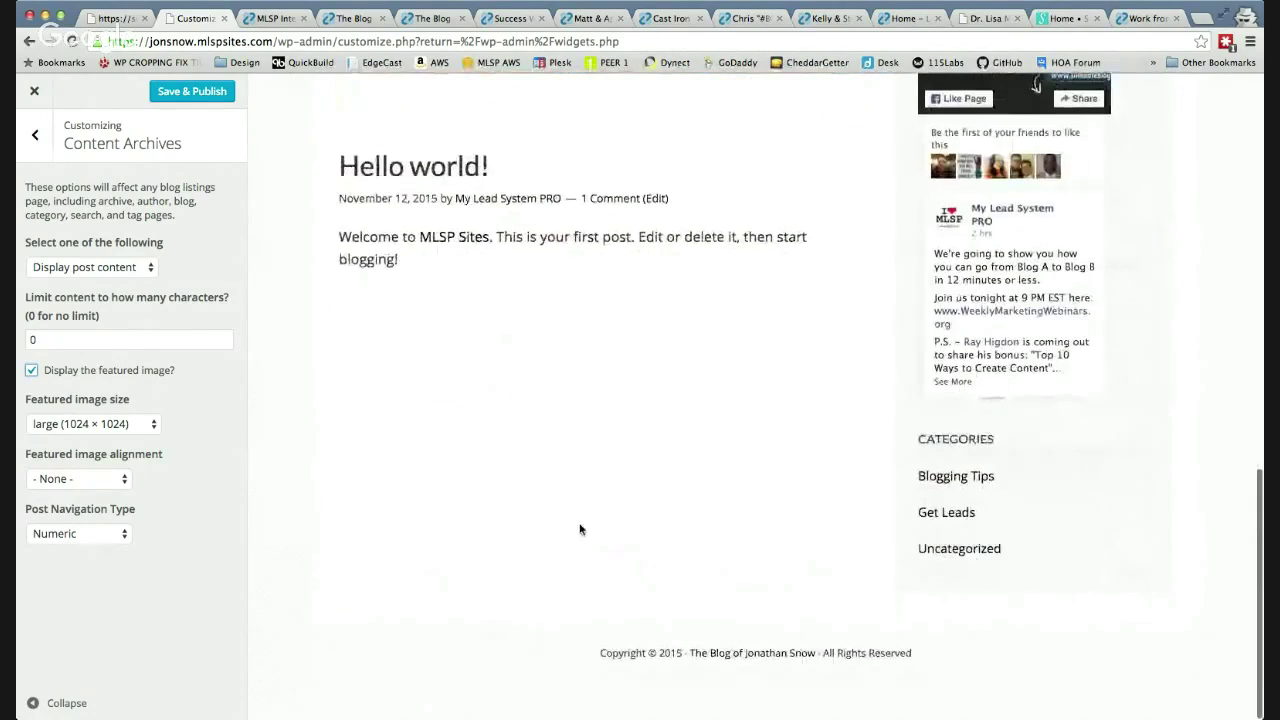
pyautogui.scroll(20, 580, 529)
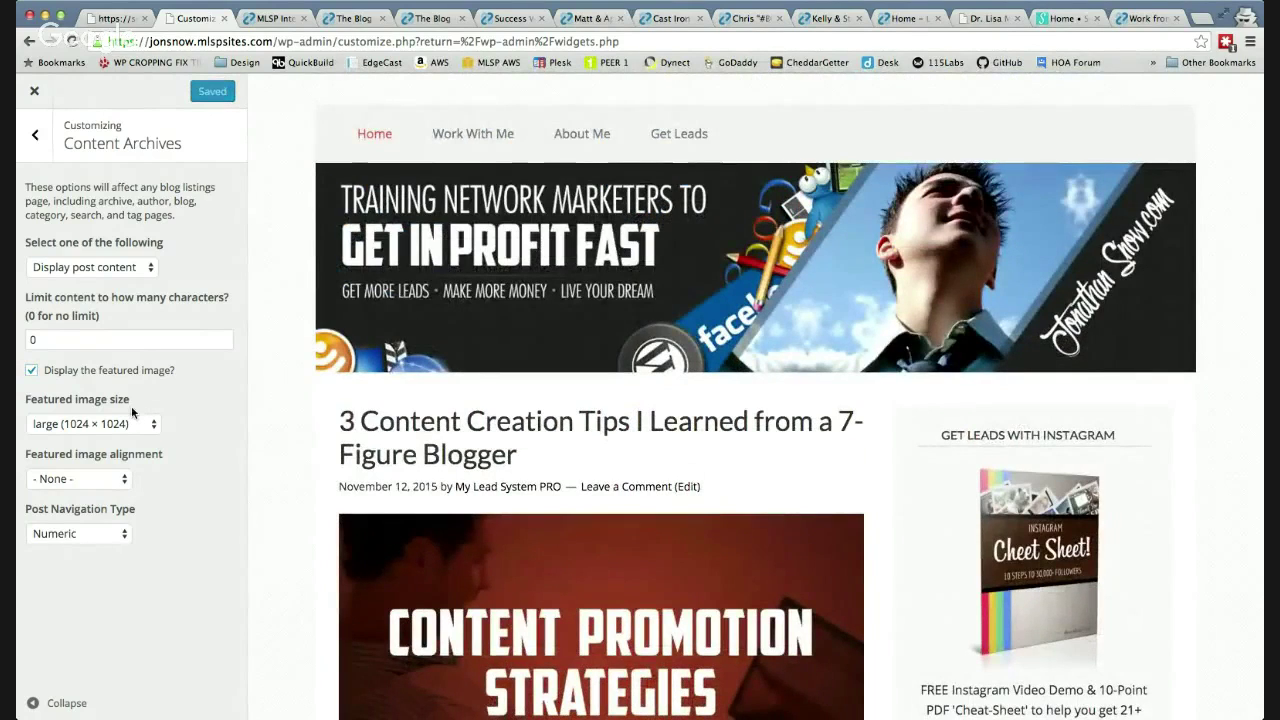
# Back in admin Widgets, add an MLSP Call To Action widget to Home - Featured 1
pyautogui.click(36, 92)
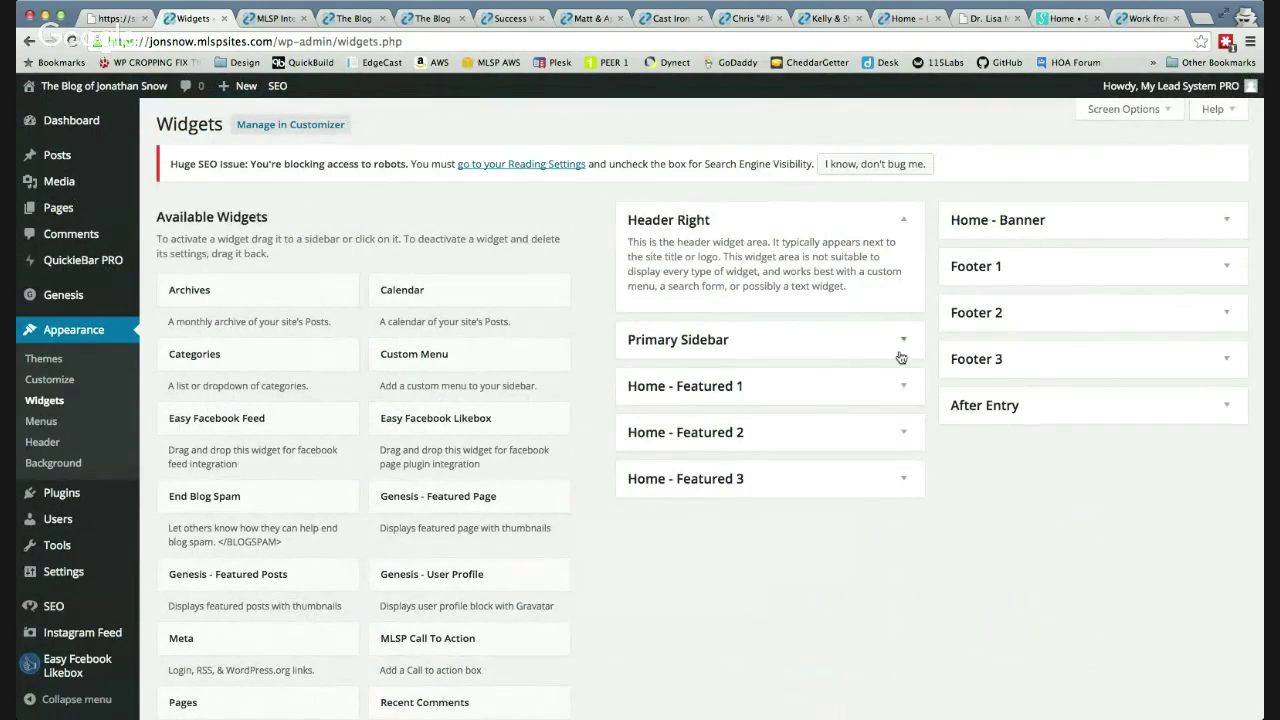
pyautogui.click(901, 357)
pyautogui.scroll(-2, 906, 580)
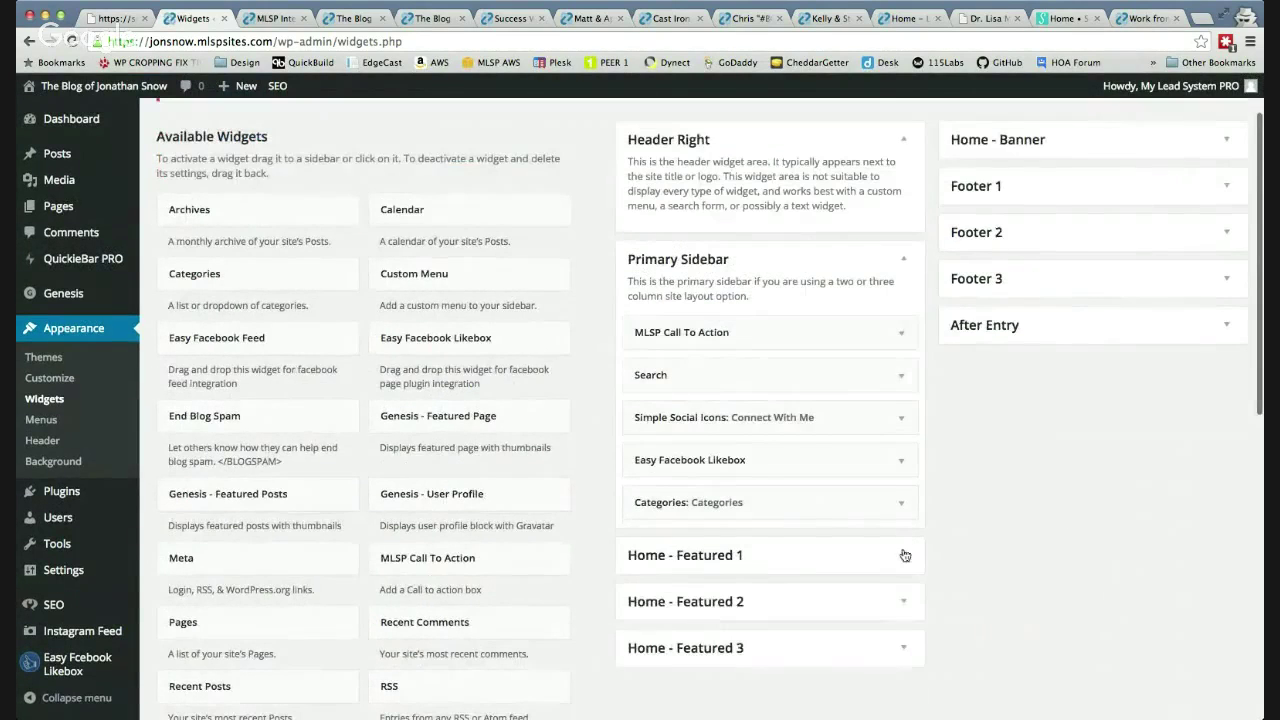
pyautogui.click(905, 555)
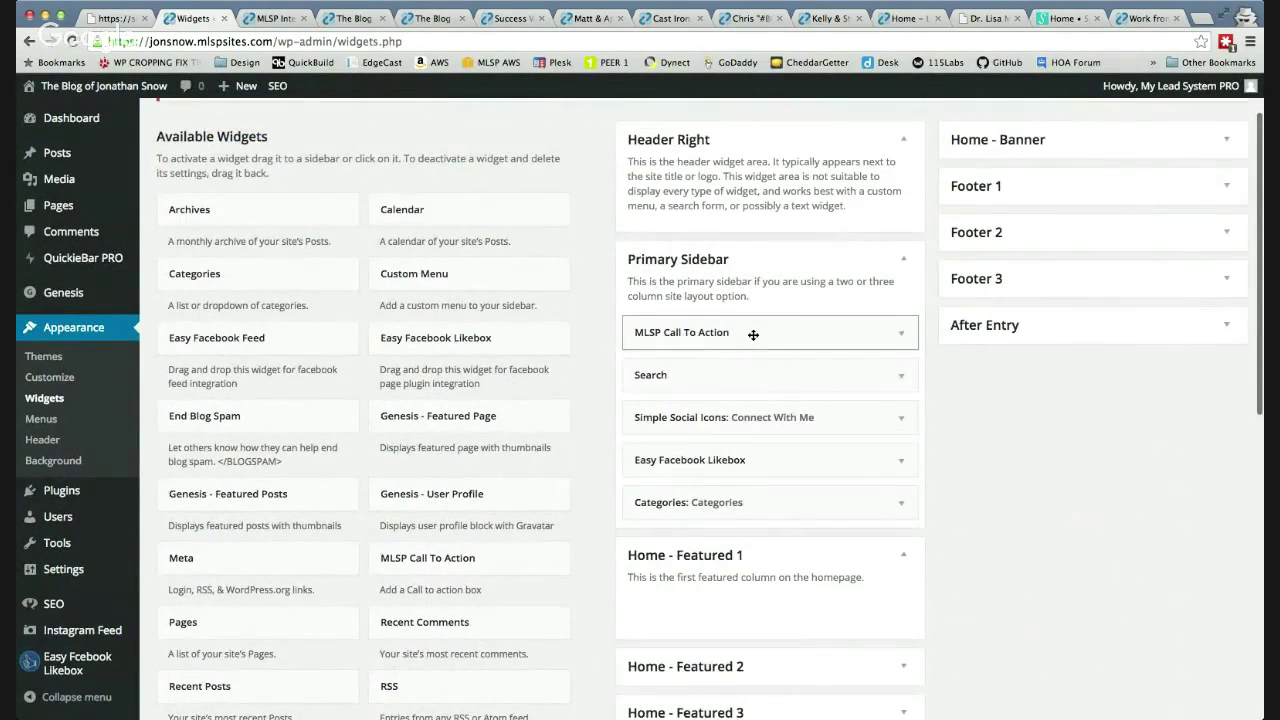
pyautogui.moveTo(753, 334); pyautogui.dragTo(746, 620)
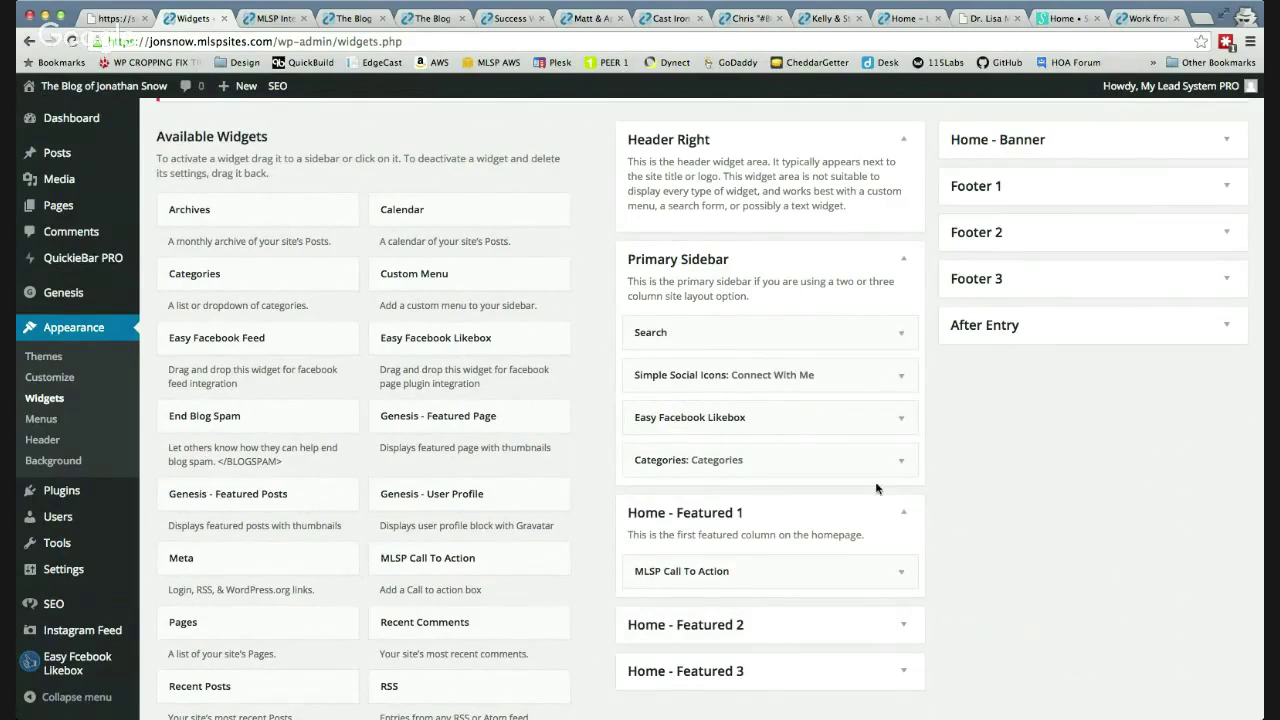
# Add an MLSP Call To Action to Home - Featured 2 using the cheatsheet campaign
pyautogui.scroll(-3, 985, 472)
pyautogui.click(904, 511)
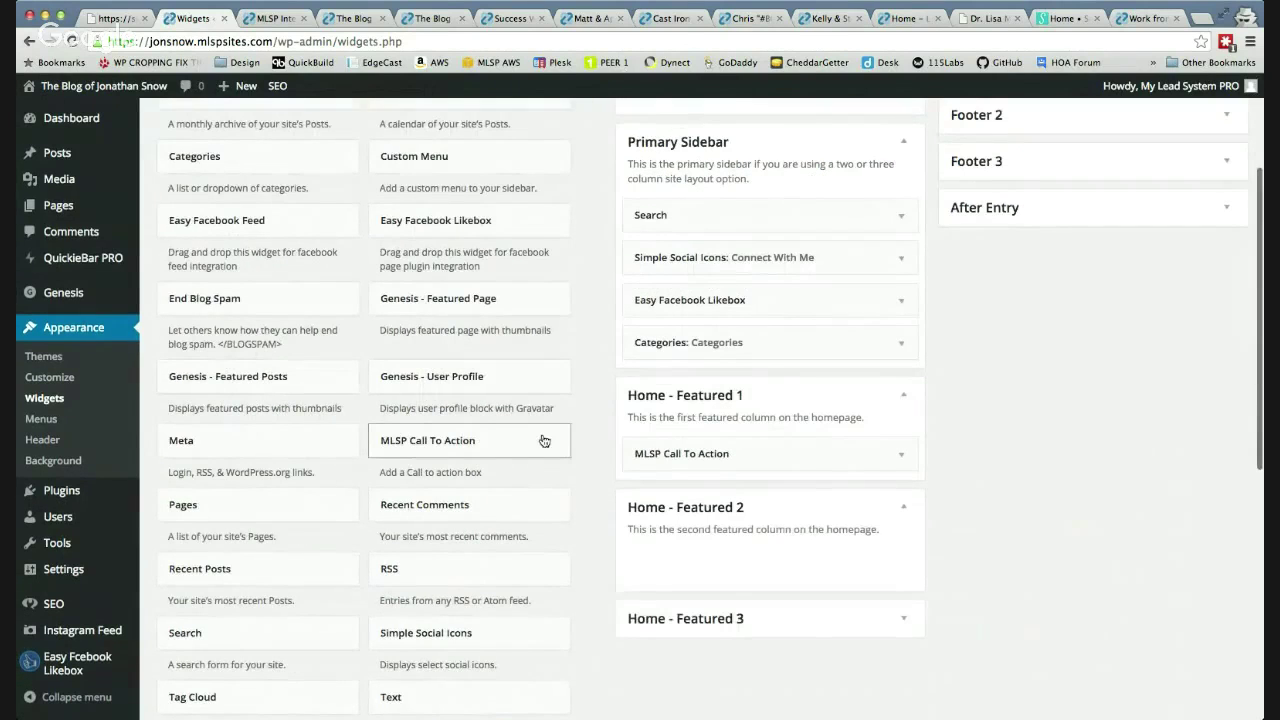
pyautogui.moveTo(545, 440); pyautogui.dragTo(740, 550)
pyautogui.scroll(-3, 900, 490)
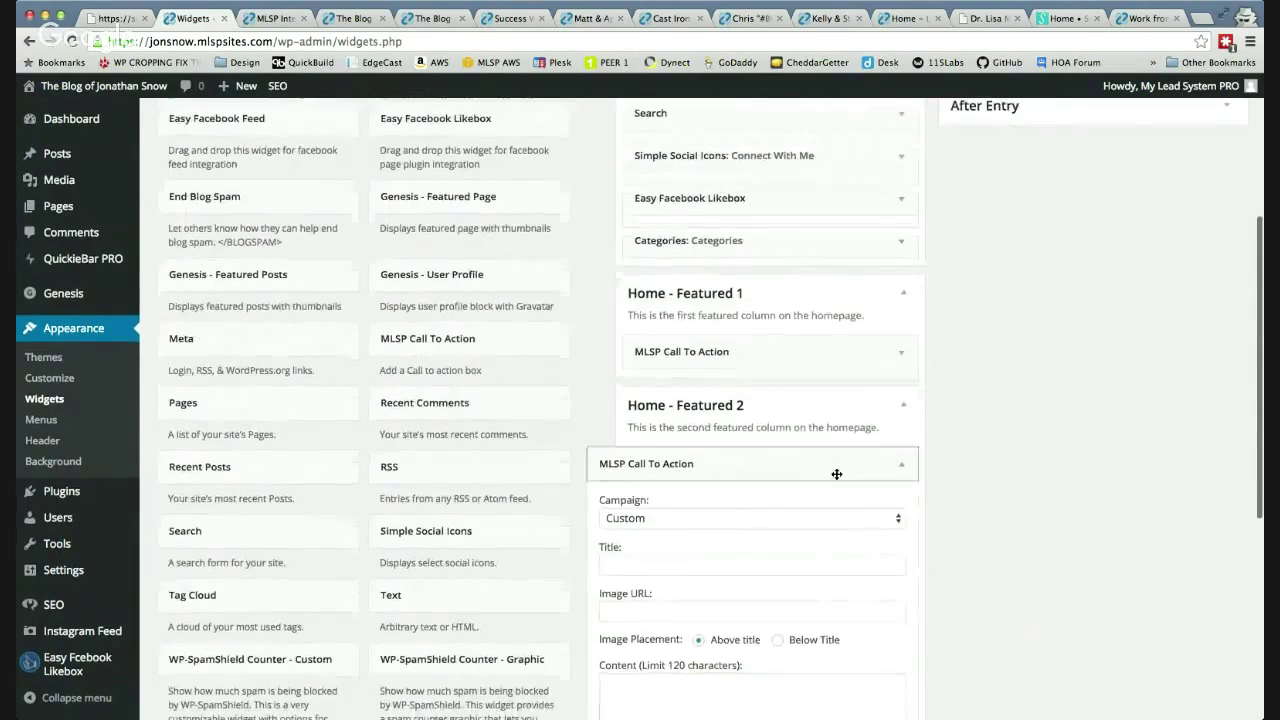
pyautogui.click(800, 518)
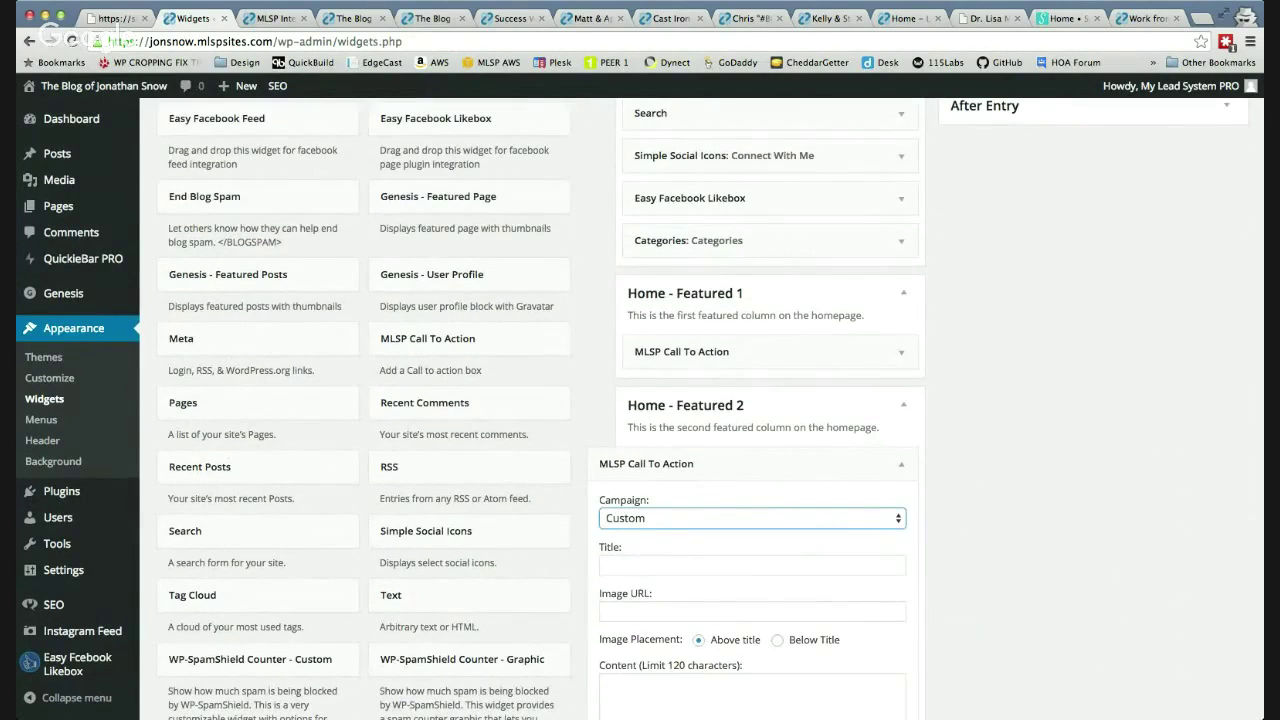
pyautogui.press('Down')
pyautogui.click(901, 464)
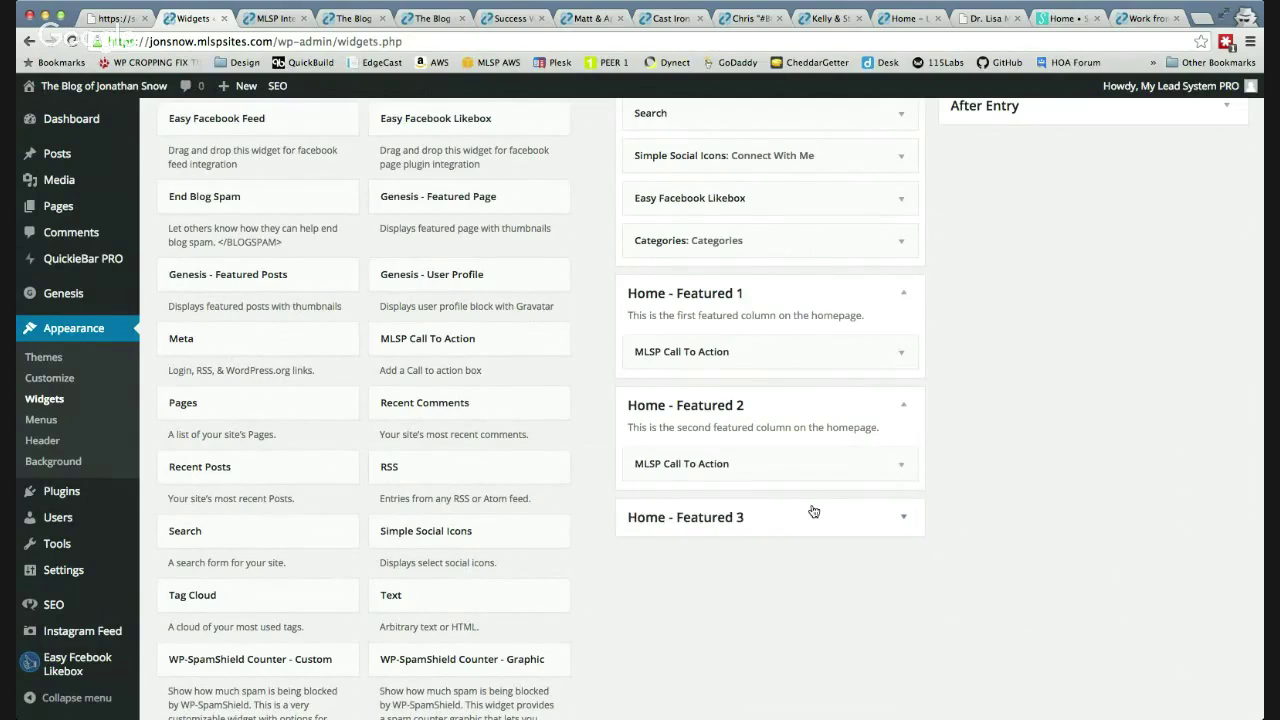
# Add an MLSP Call To Action to Home - Featured 3 with the Weekly Marketing Webinars campaign
pyautogui.click(902, 520)
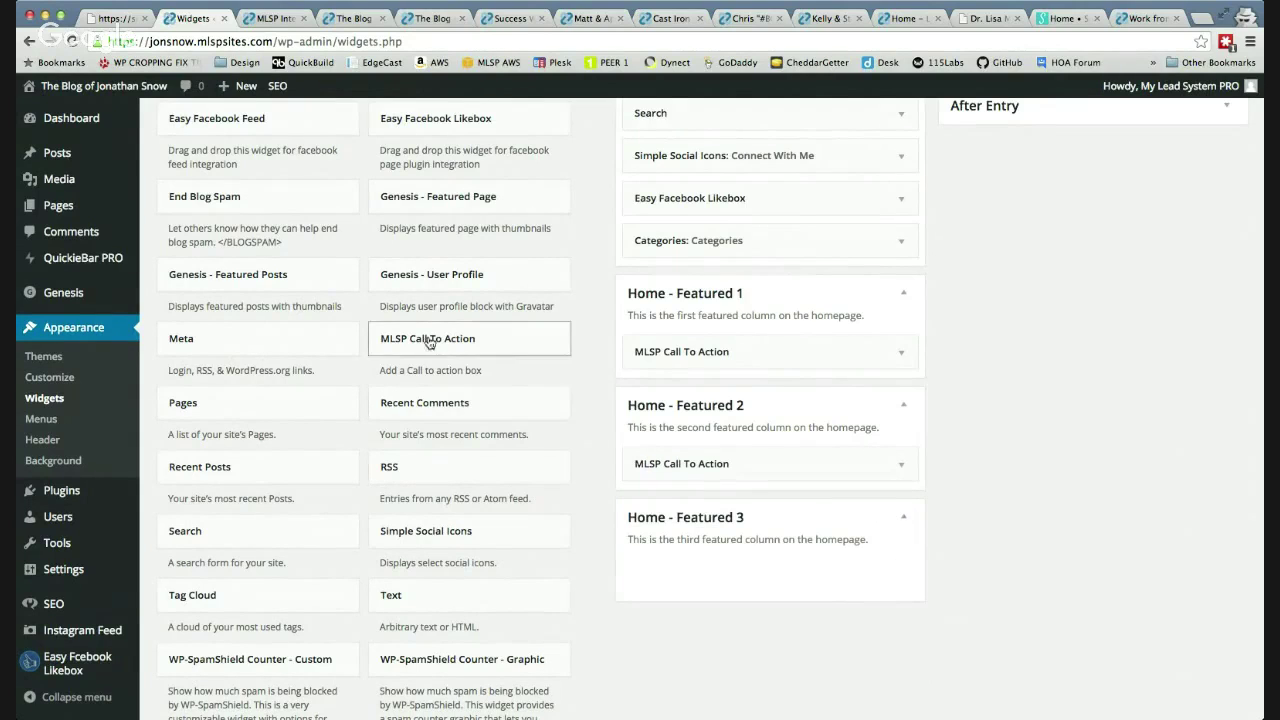
pyautogui.moveTo(428, 342); pyautogui.dragTo(720, 585)
pyautogui.scroll(-1, 876, 580)
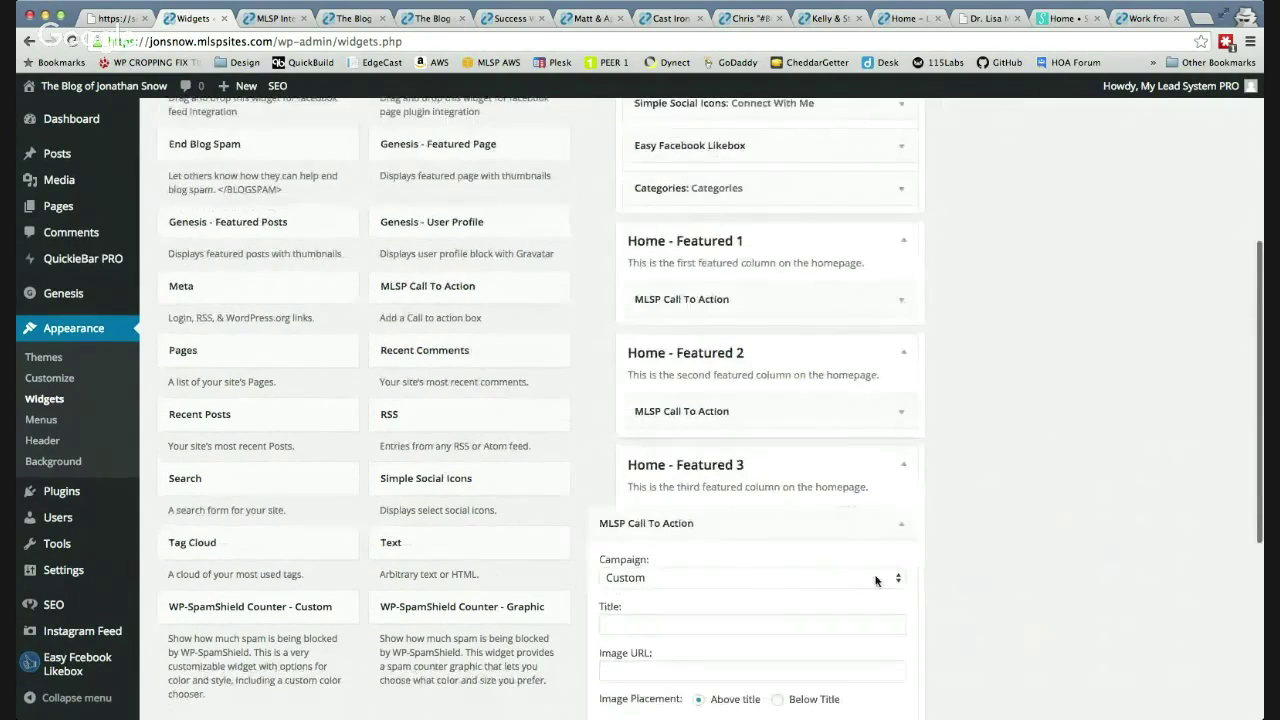
pyautogui.click(876, 580)
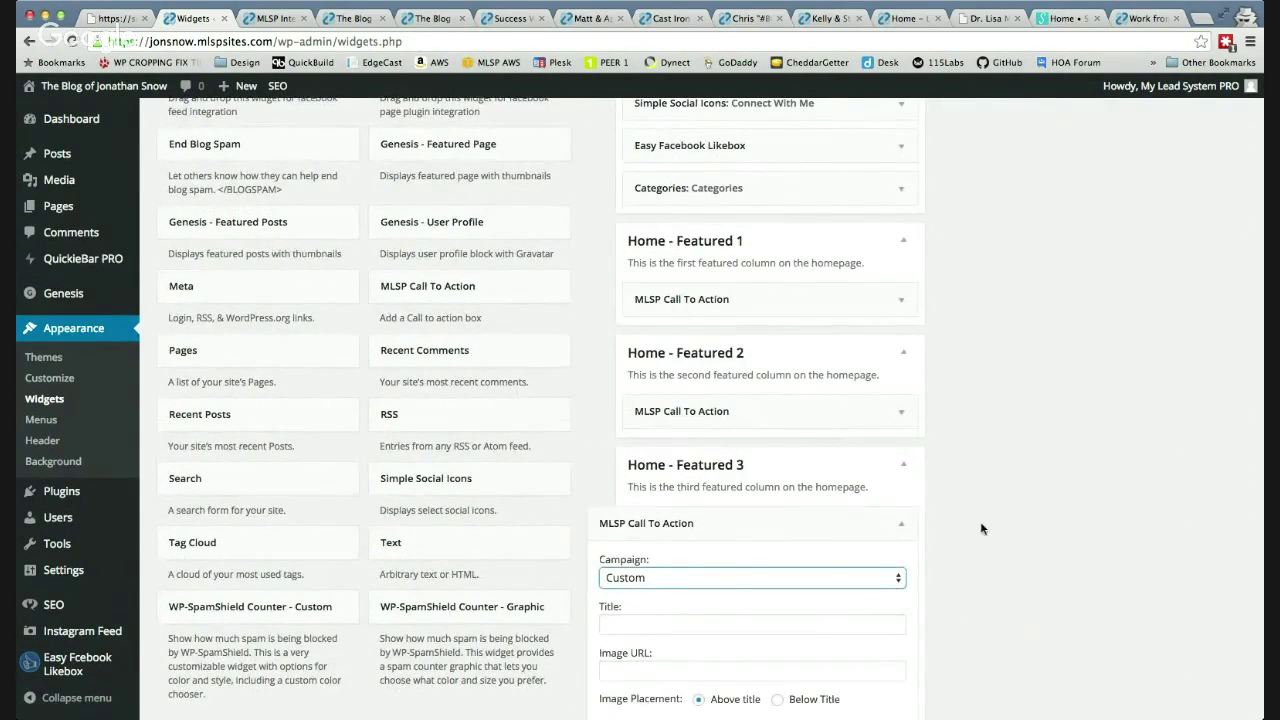
pyautogui.press('Down')
pyautogui.press('Return')
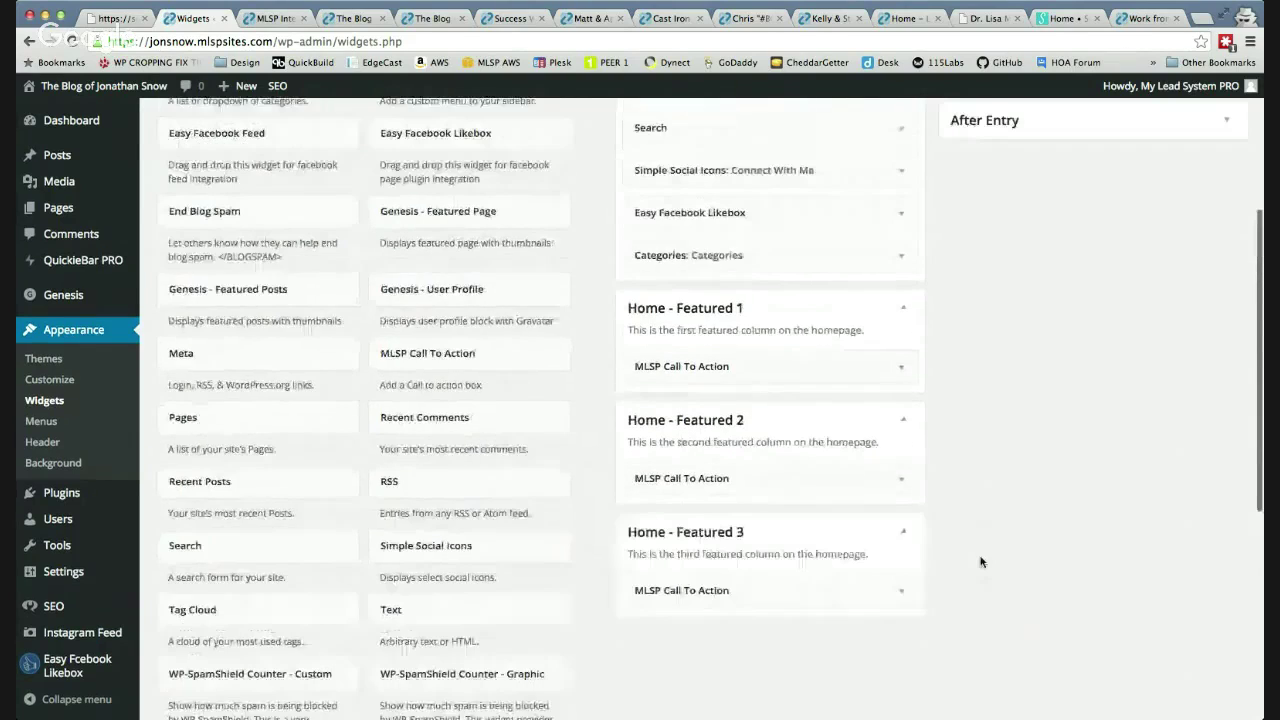
pyautogui.scroll(3, 980, 562)
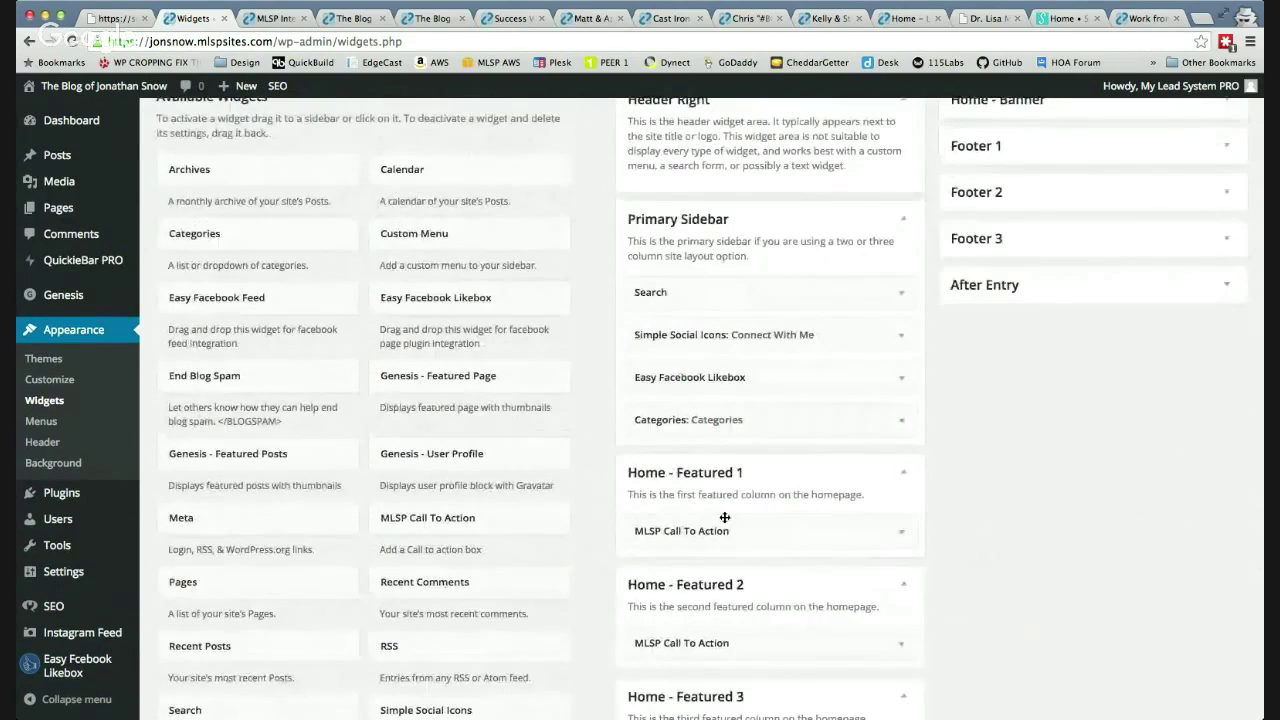
pyautogui.scroll(2, 1074, 571)
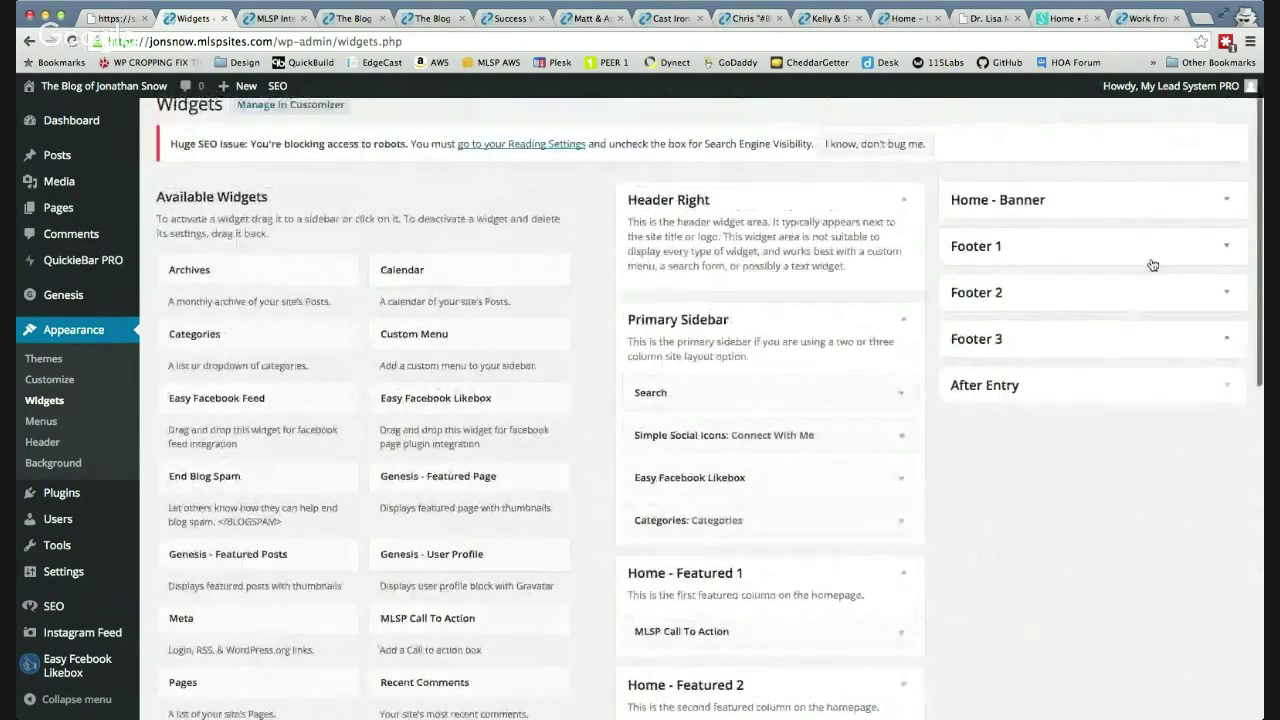
# Add an MLSP Call To Action to Footer 3 with the Pixel & Profit campaign
pyautogui.click(1131, 246)
pyautogui.scroll(-3, 453, 459)
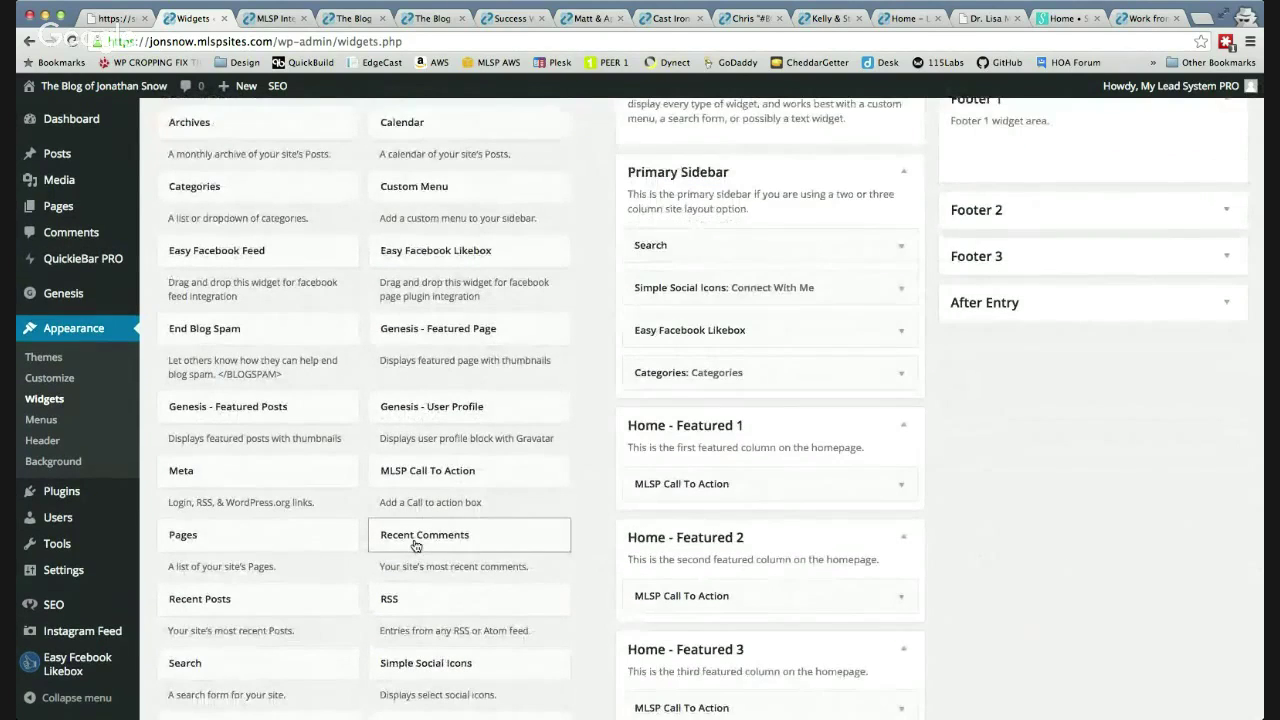
pyautogui.scroll(1, 415, 545)
pyautogui.click(1209, 306)
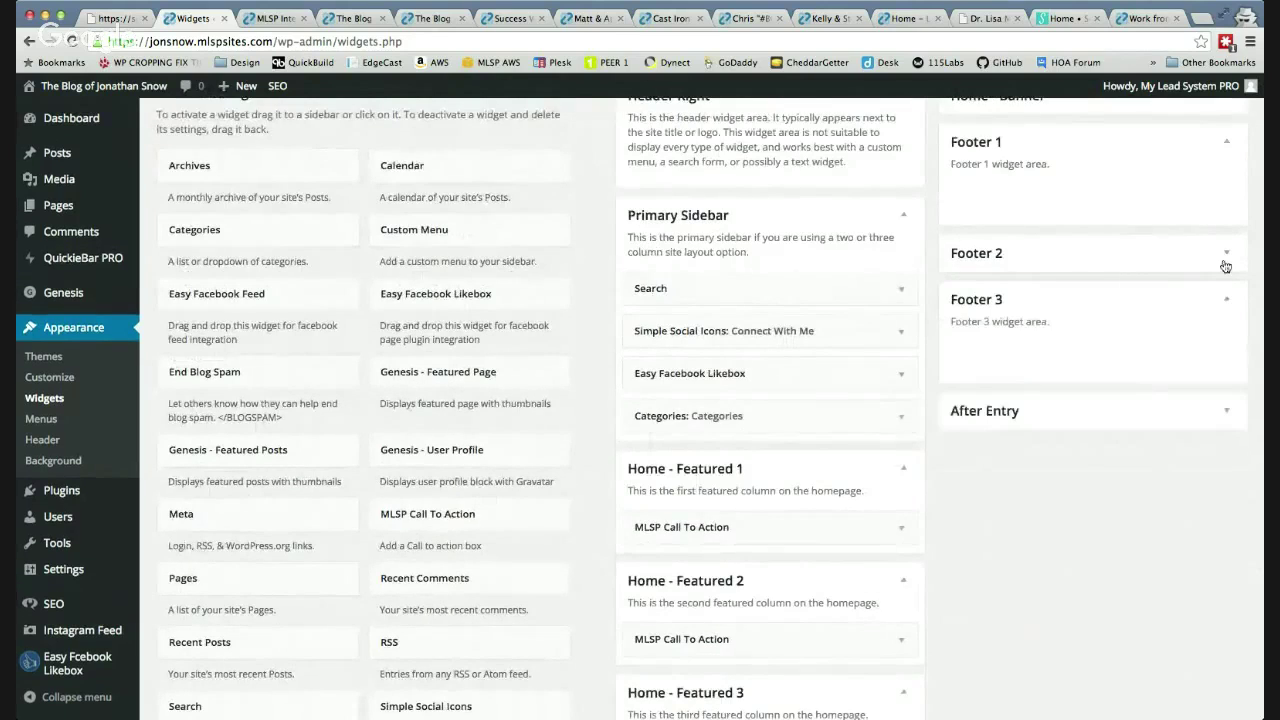
pyautogui.click(1222, 260)
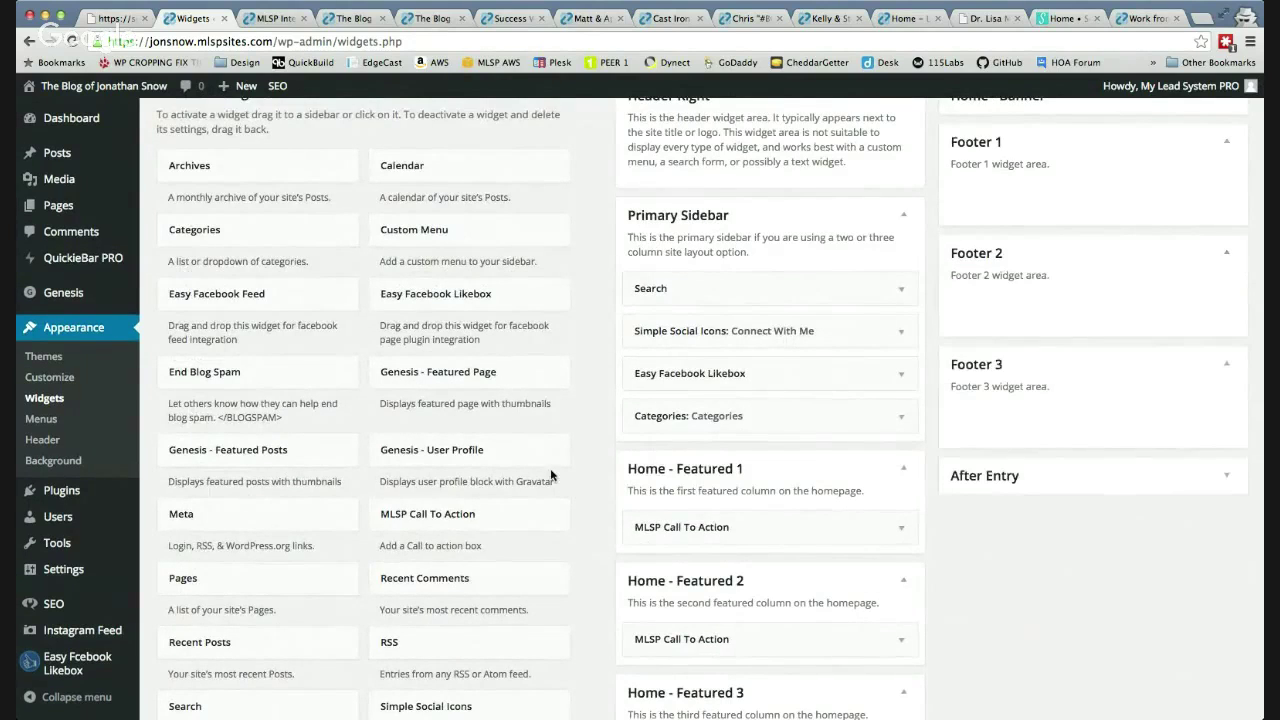
pyautogui.moveTo(438, 545); pyautogui.dragTo(1031, 420)
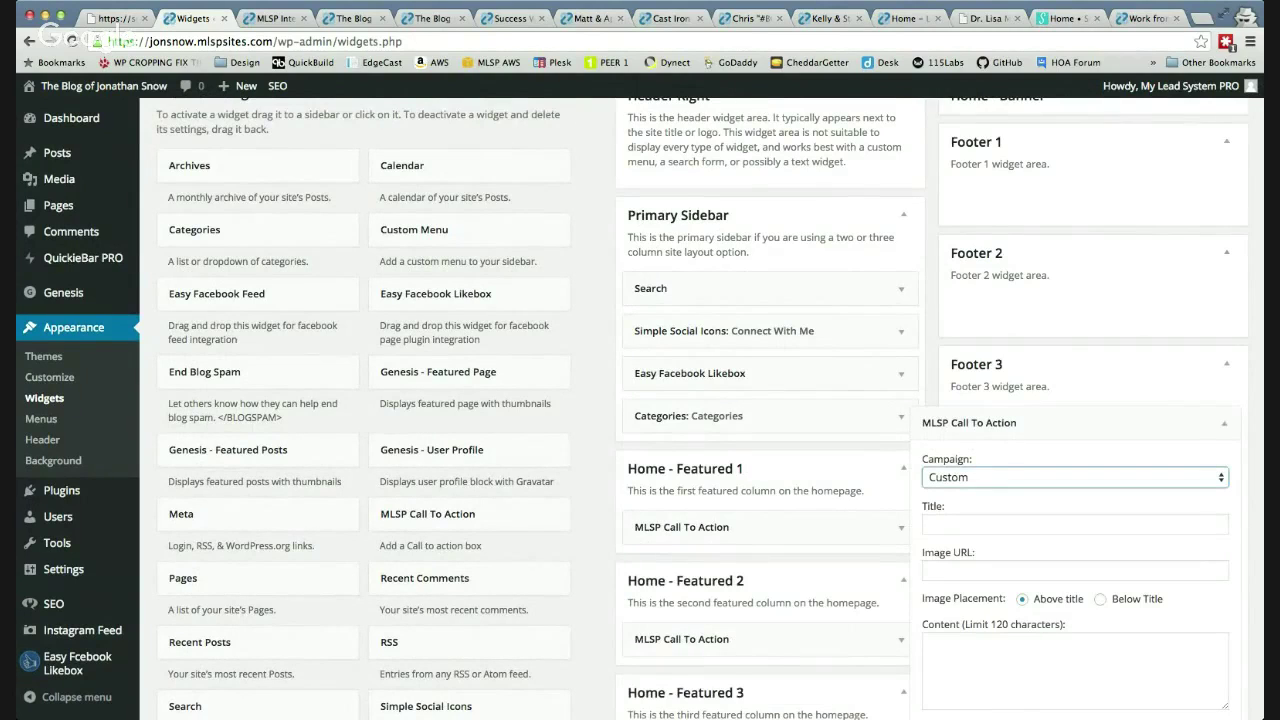
pyautogui.press('p')
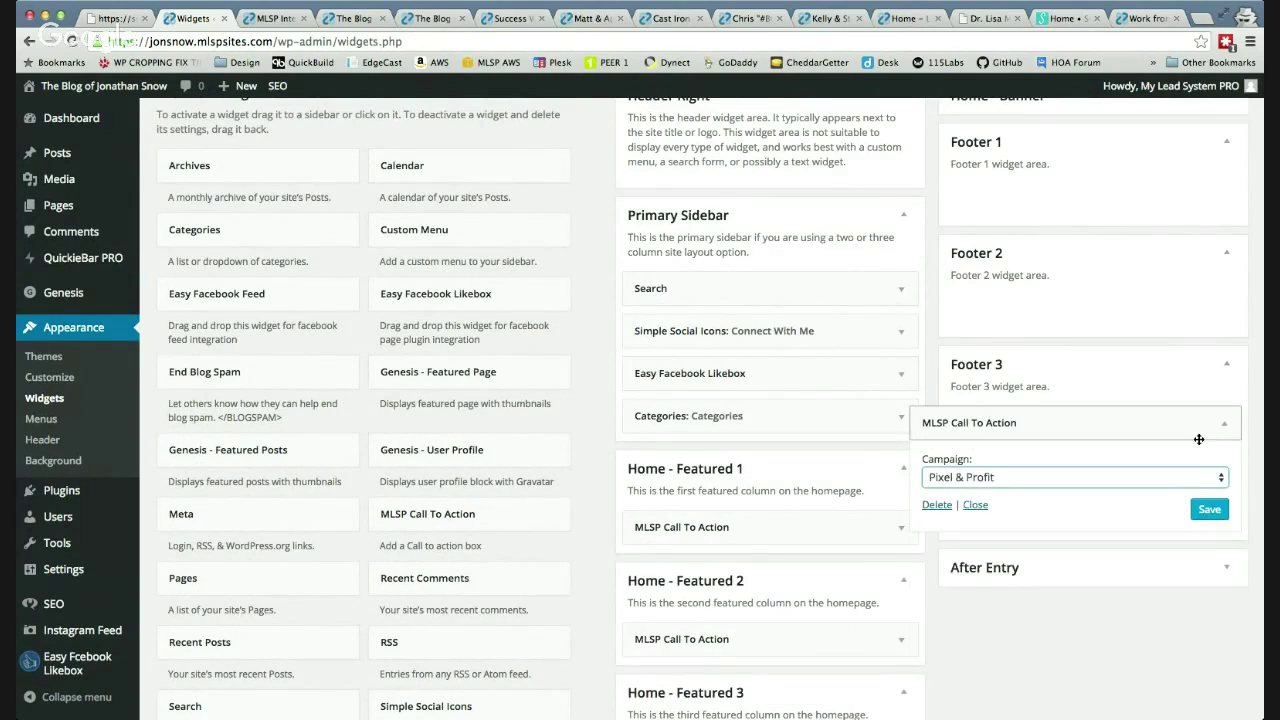
pyautogui.click(1226, 423)
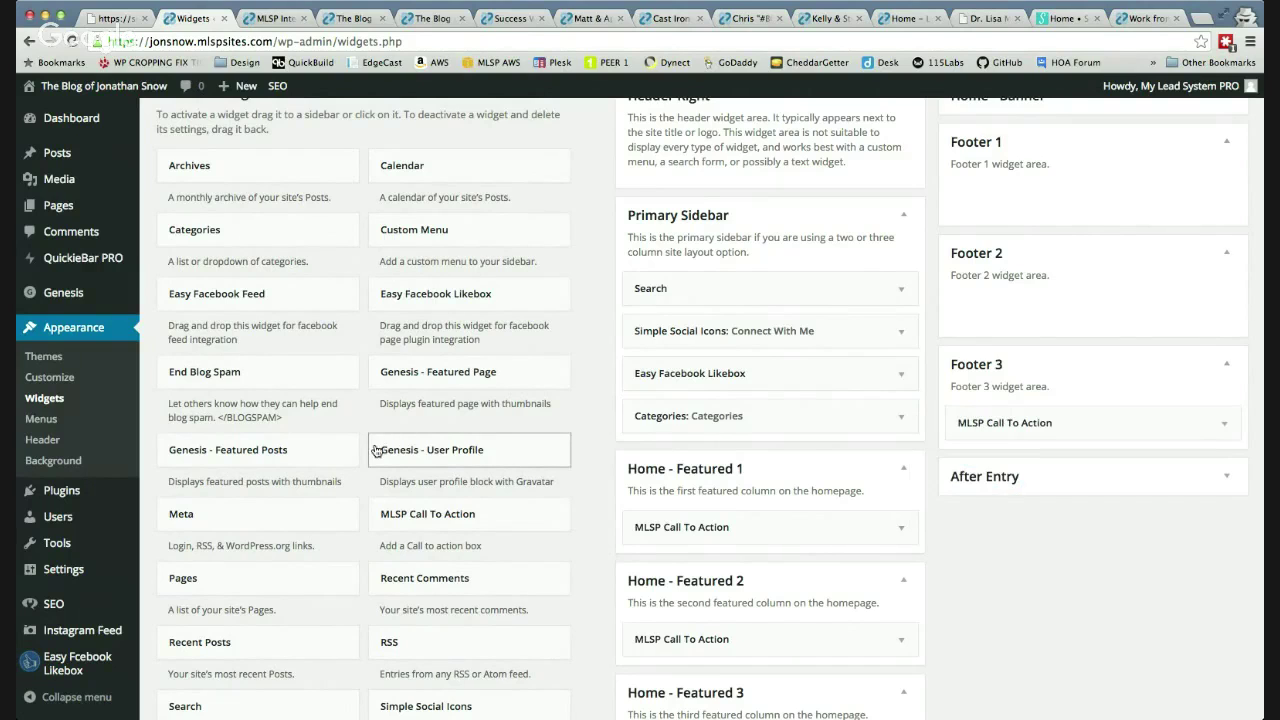
# Add a Recent Posts widget titled 'Recent Posts' to Footer 2 and save it
pyautogui.scroll(-3, 380, 450)
pyautogui.moveTo(282, 532); pyautogui.dragTo(1050, 193)
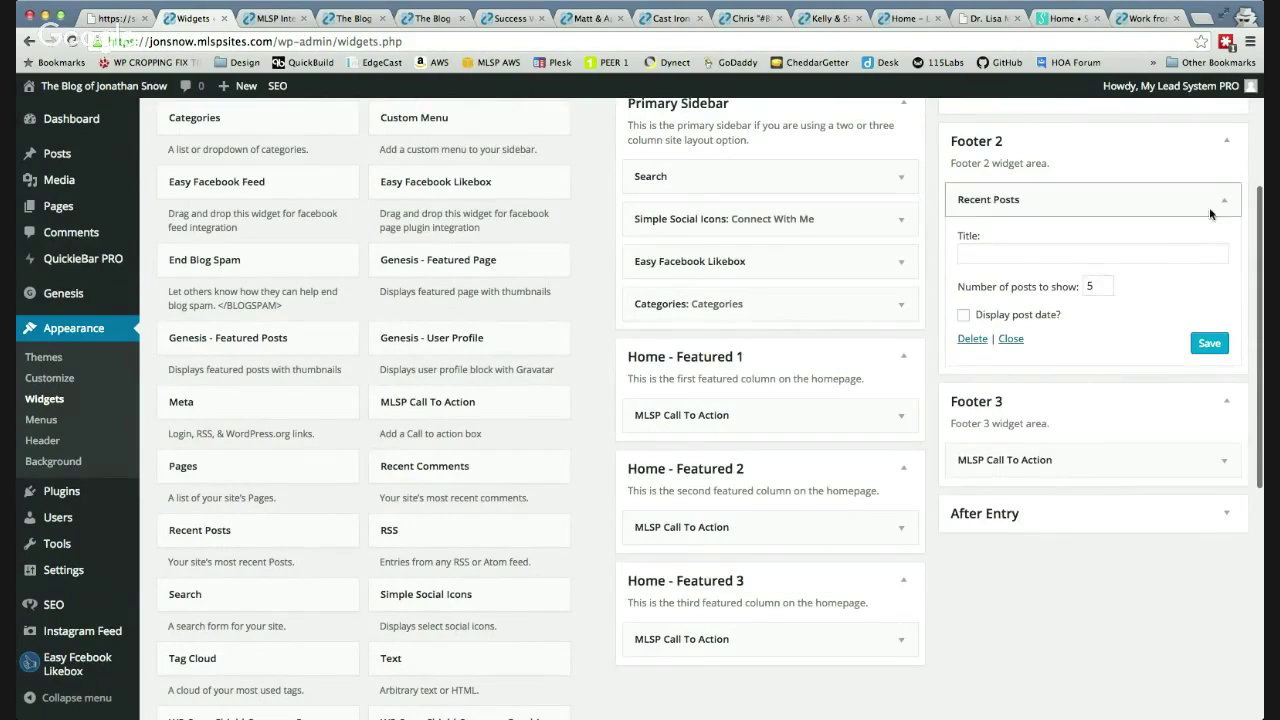
pyautogui.click(1142, 253)
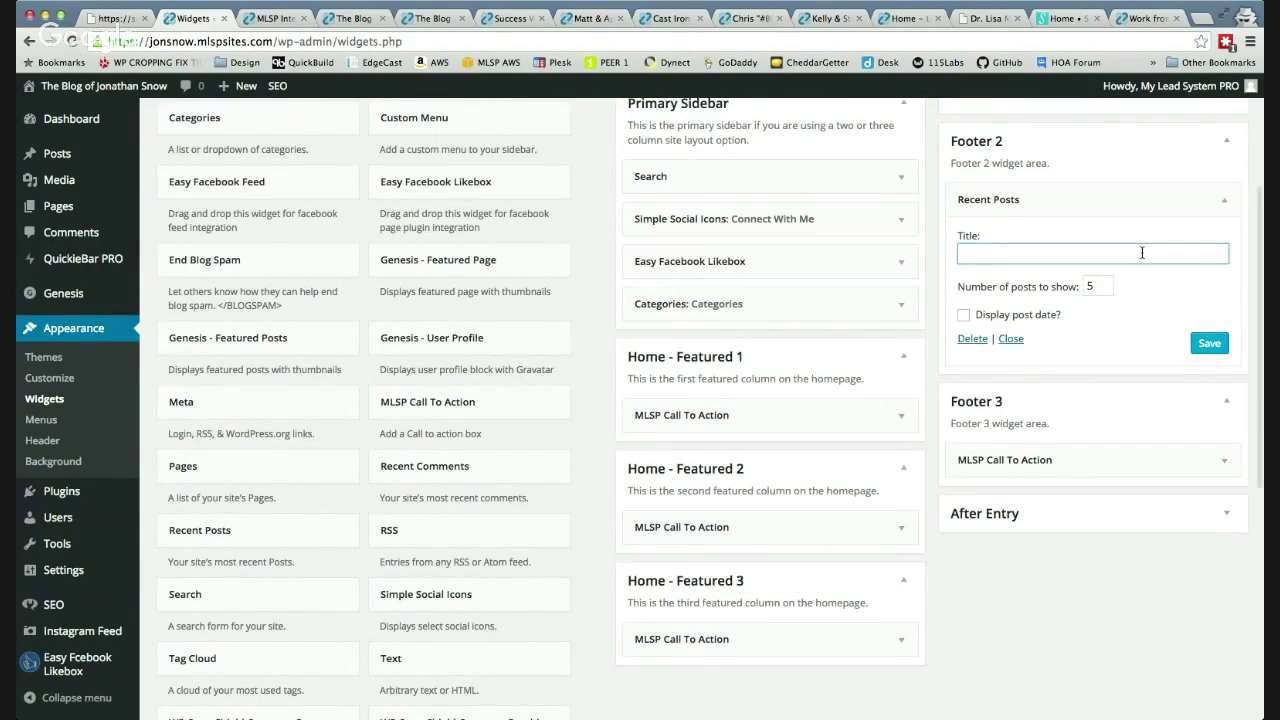
pyautogui.write('Recent Posts')
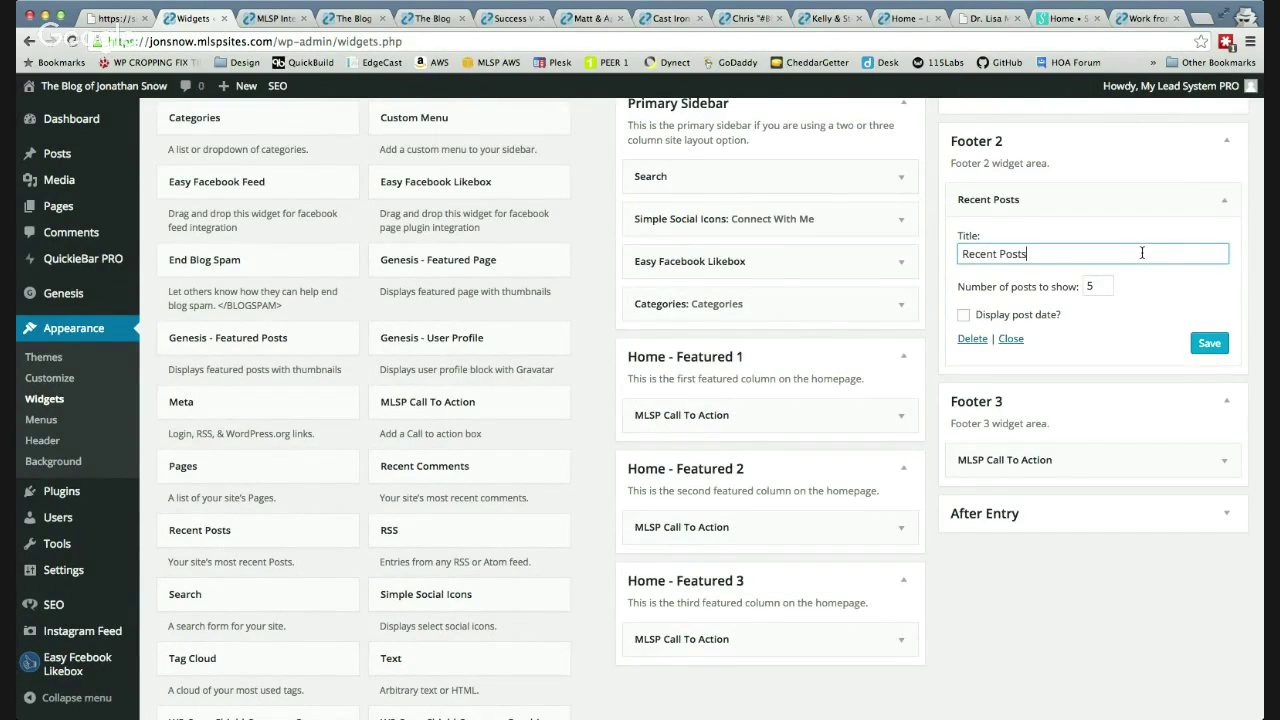
pyautogui.click(1209, 343)
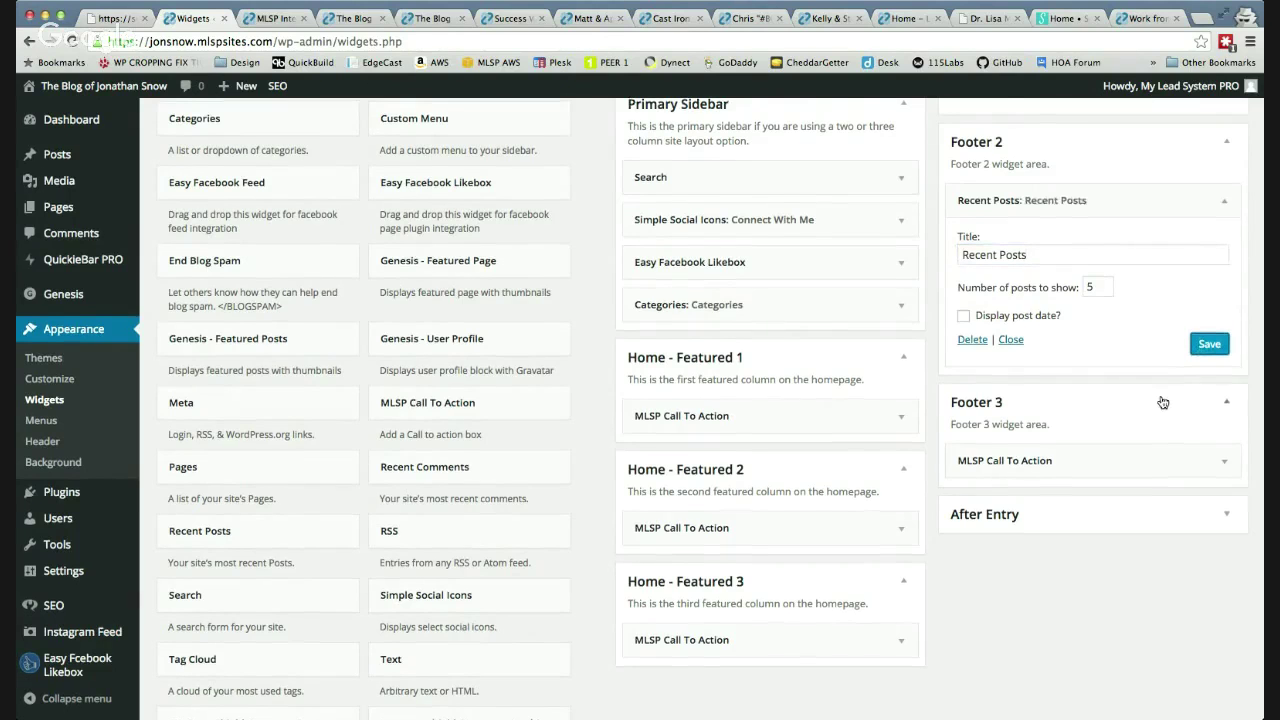
pyautogui.scroll(2, 1170, 380)
pyautogui.click(1224, 262)
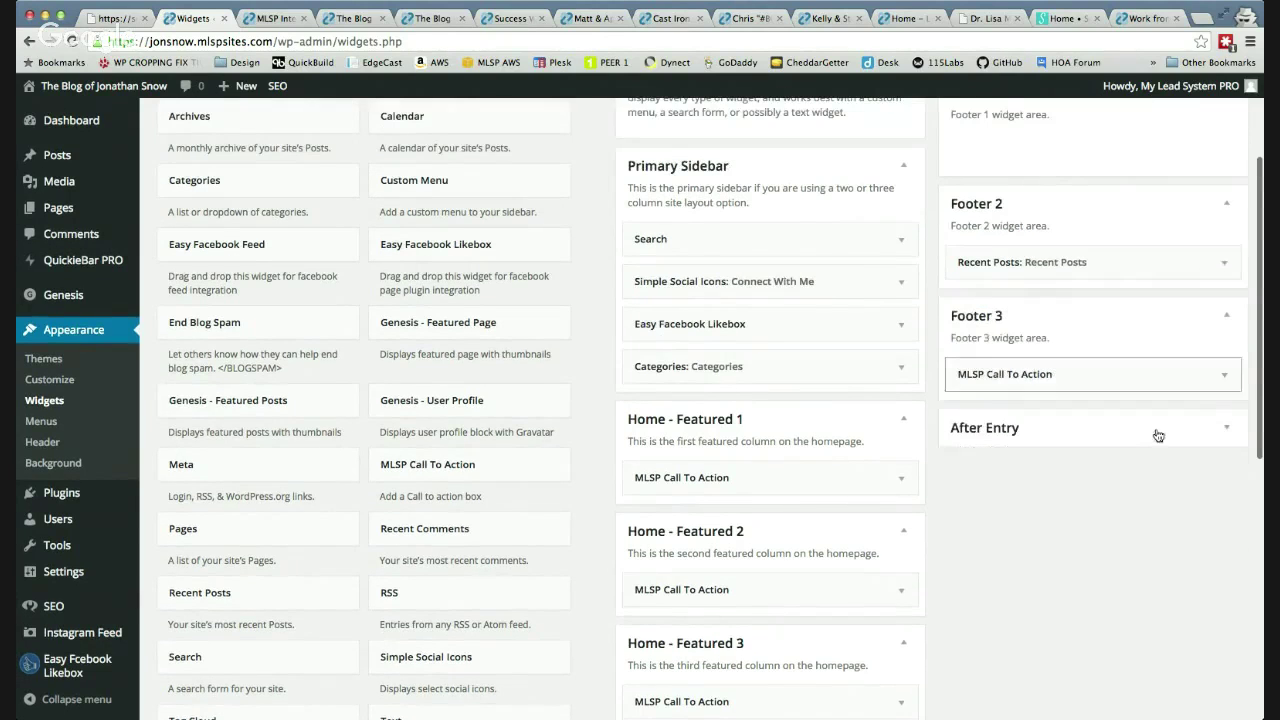
pyautogui.scroll(1, 1123, 504)
pyautogui.scroll(3, 1123, 504)
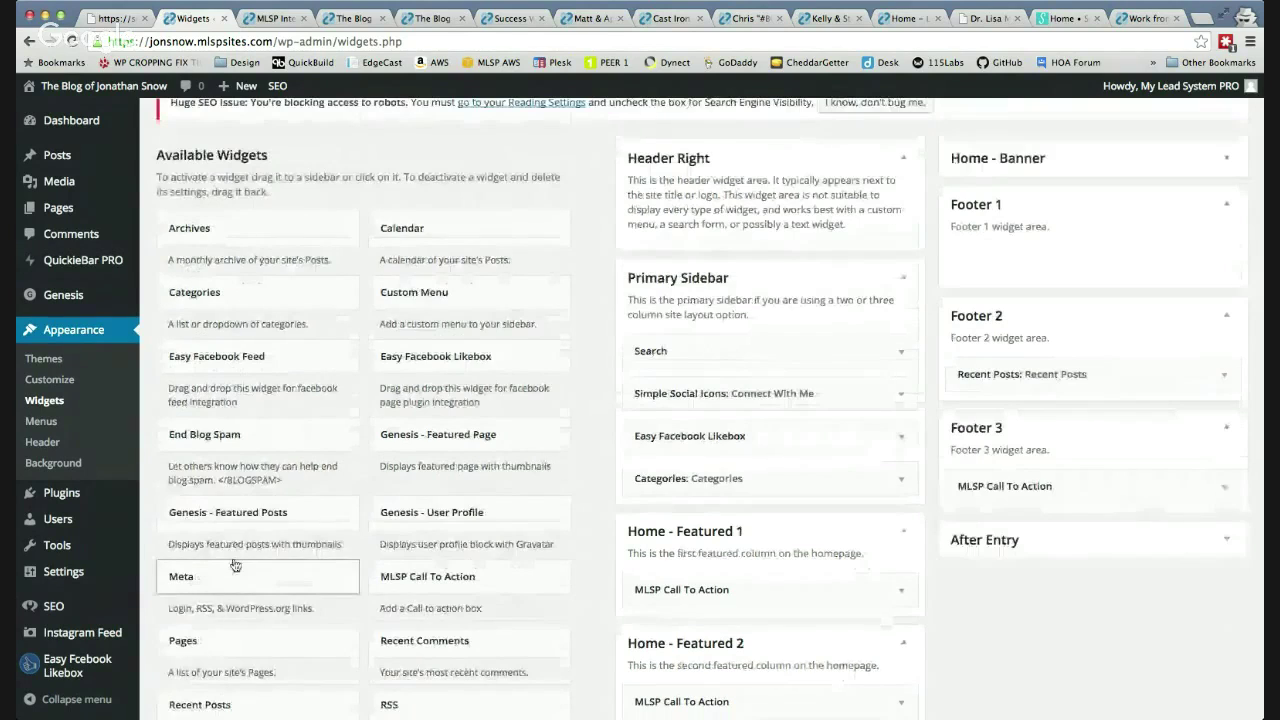
# Add a saved 'Special Offer' Text widget with pasted banner HTML to Footer 1, then go to MLSP Integration
pyautogui.scroll(-5, 234, 565)
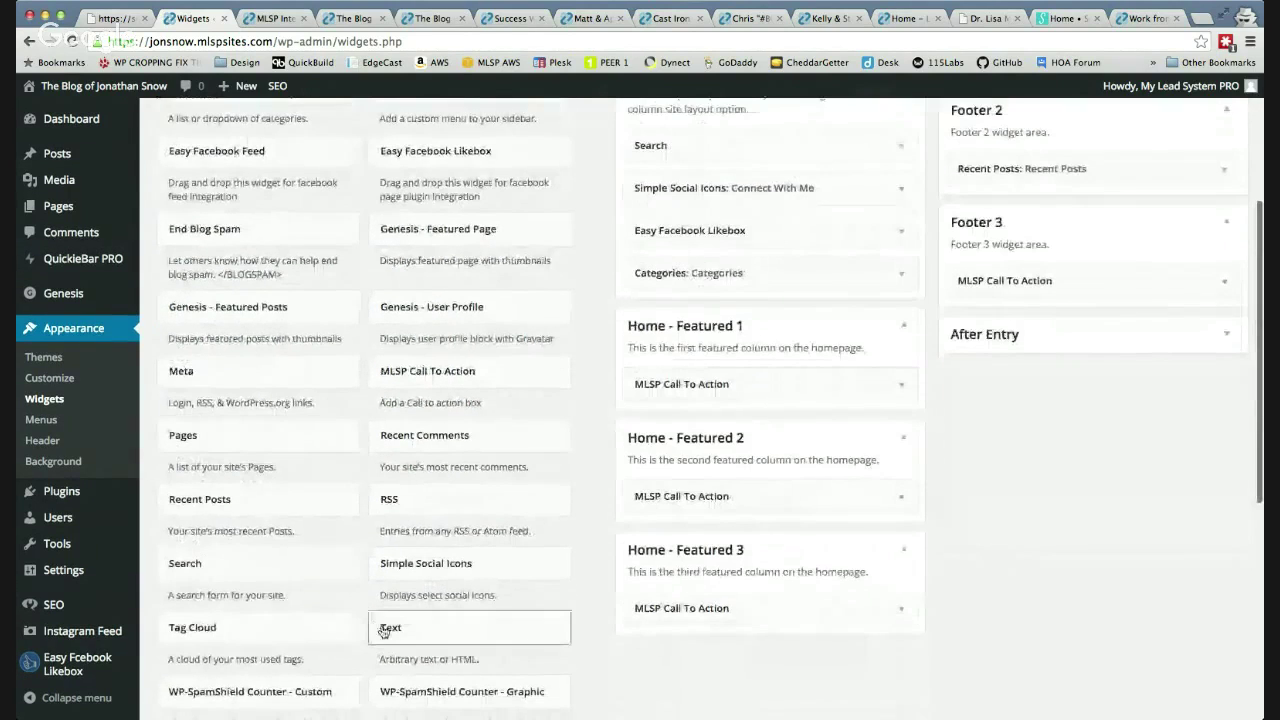
pyautogui.moveTo(390, 634); pyautogui.dragTo(1005, 150)
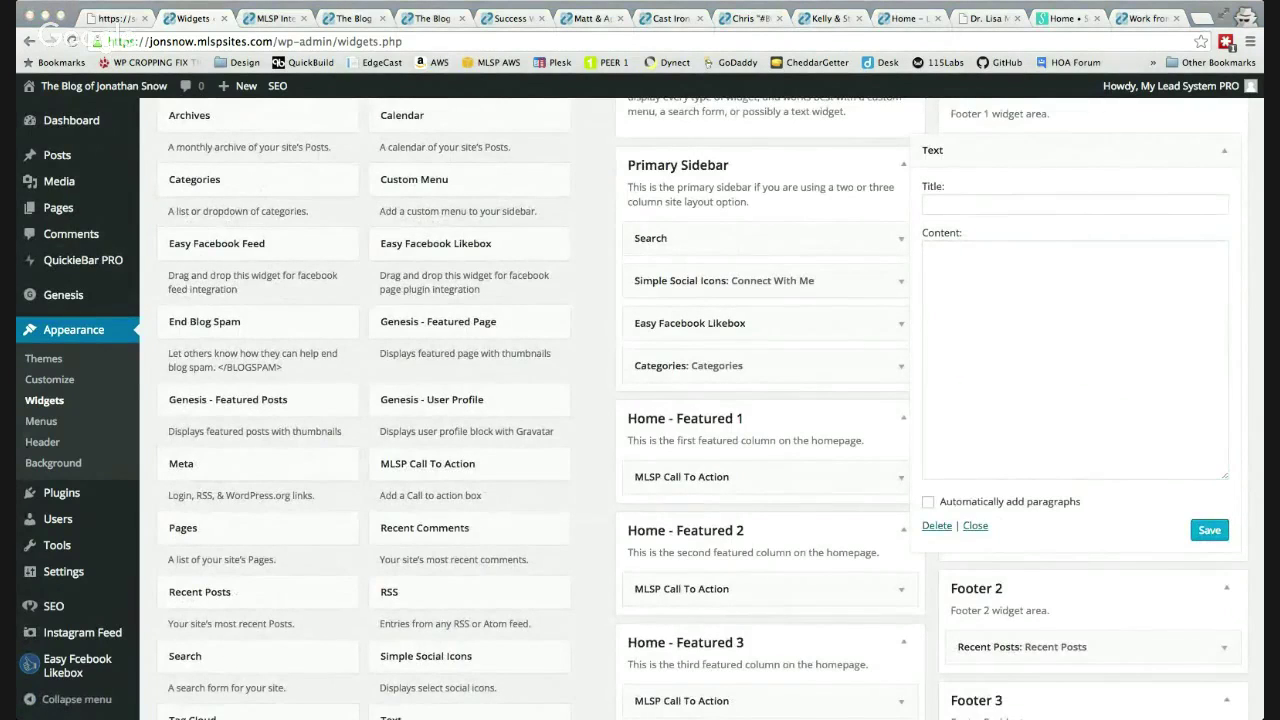
pyautogui.click(1006, 327)
pyautogui.write('<a href="http://ultimateblogbundle.com" style="text-align:center; display:block;"><img src="https://secure1.mlspcdn.net/images/banners/3me-banner-ad-1.gif" style="margin:0 auto;"></a>')
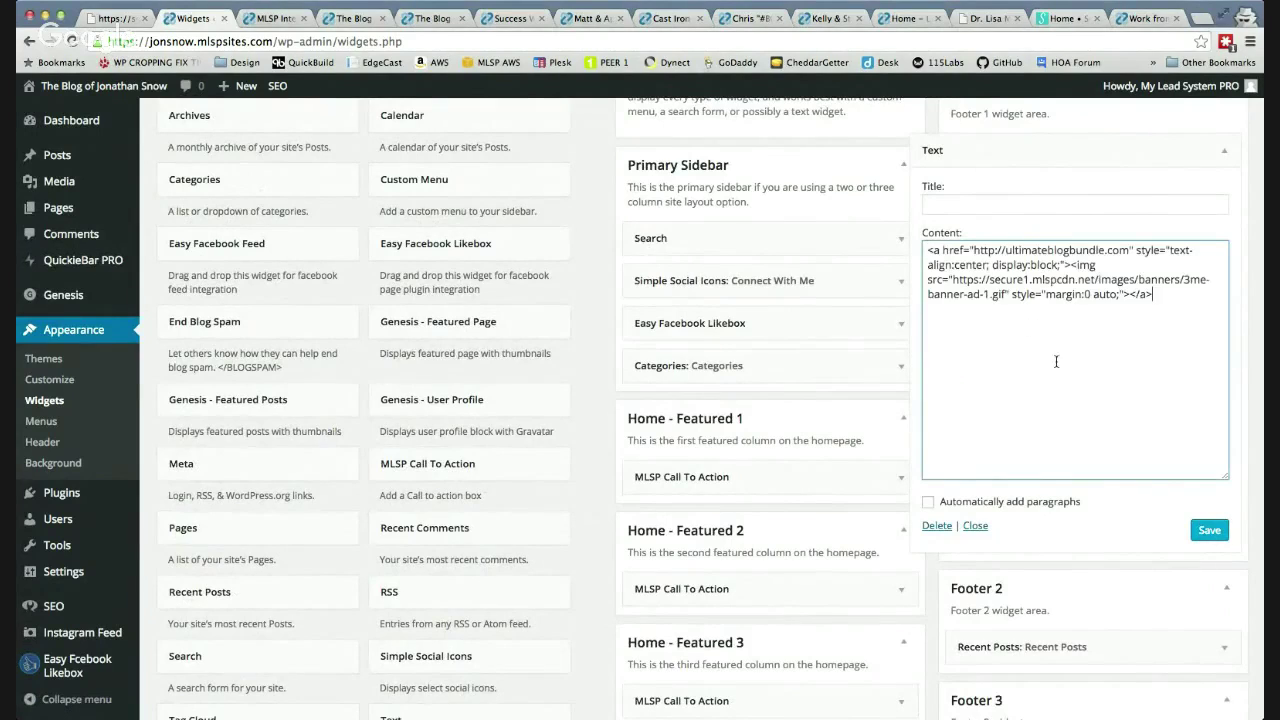
pyautogui.click(1002, 205)
pyautogui.write('Special Offer')
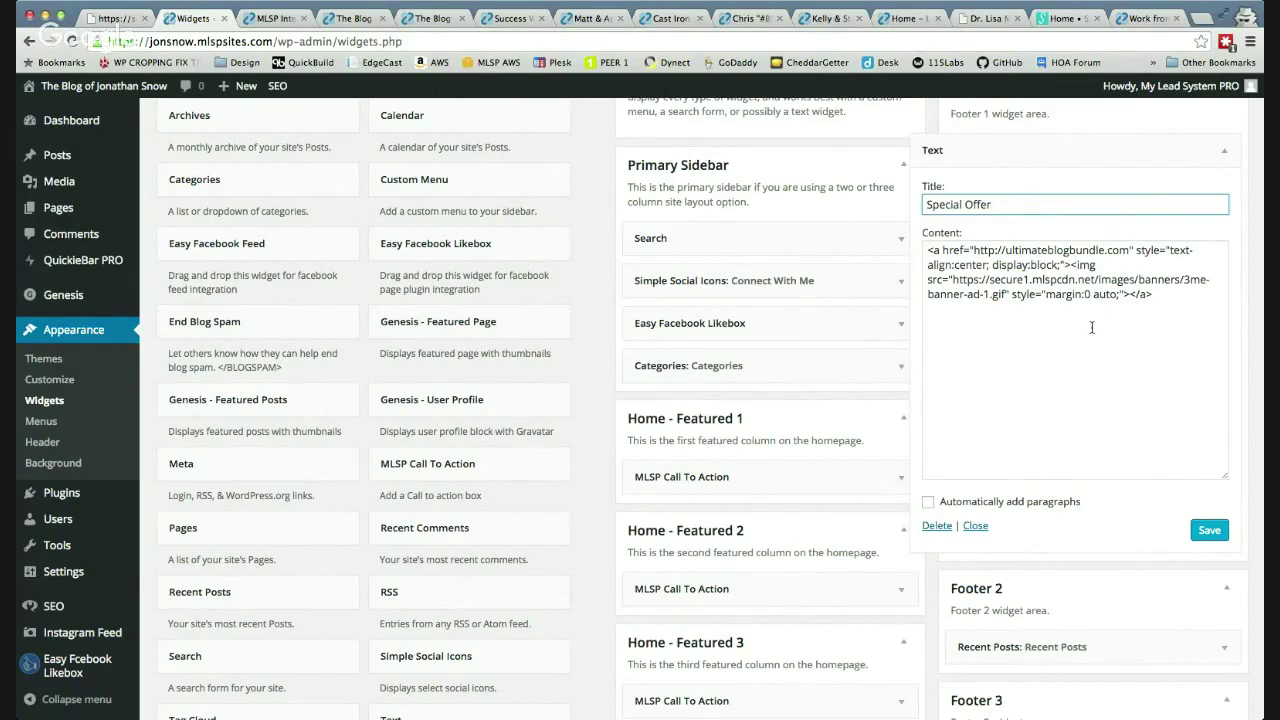
pyautogui.click(1205, 530)
pyautogui.scroll(-5, 1109, 463)
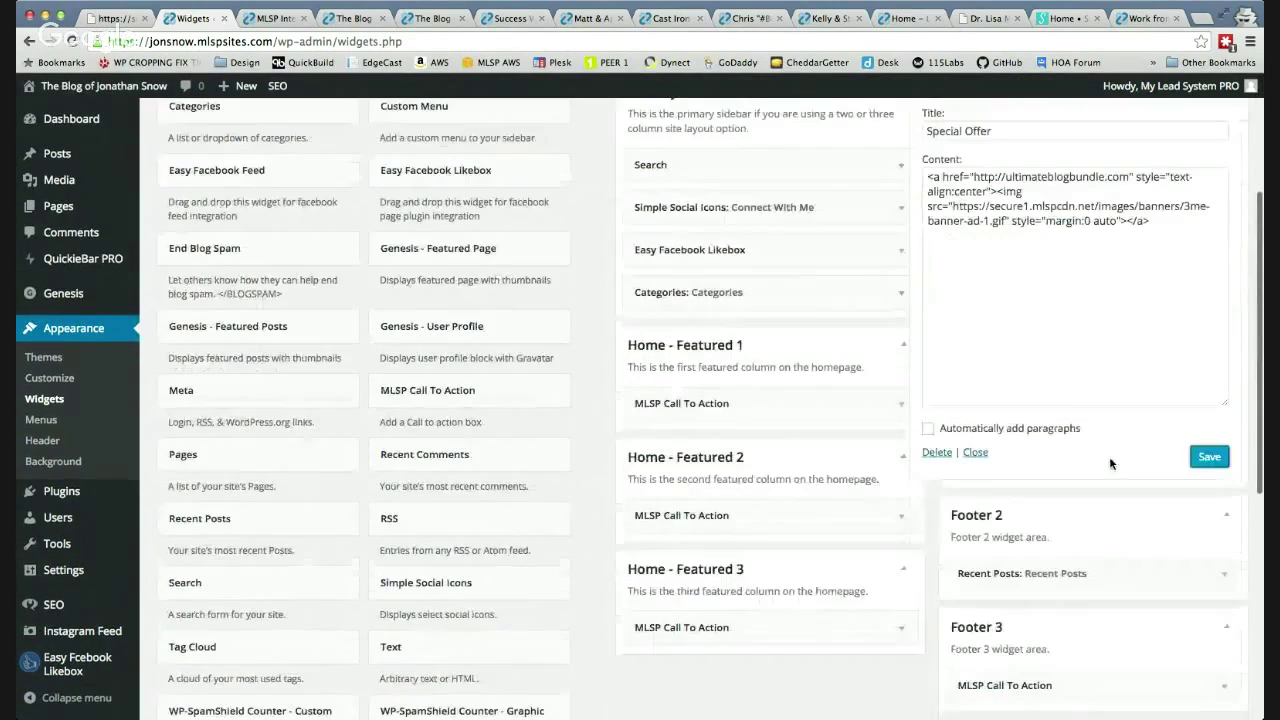
pyautogui.click(280, 18)
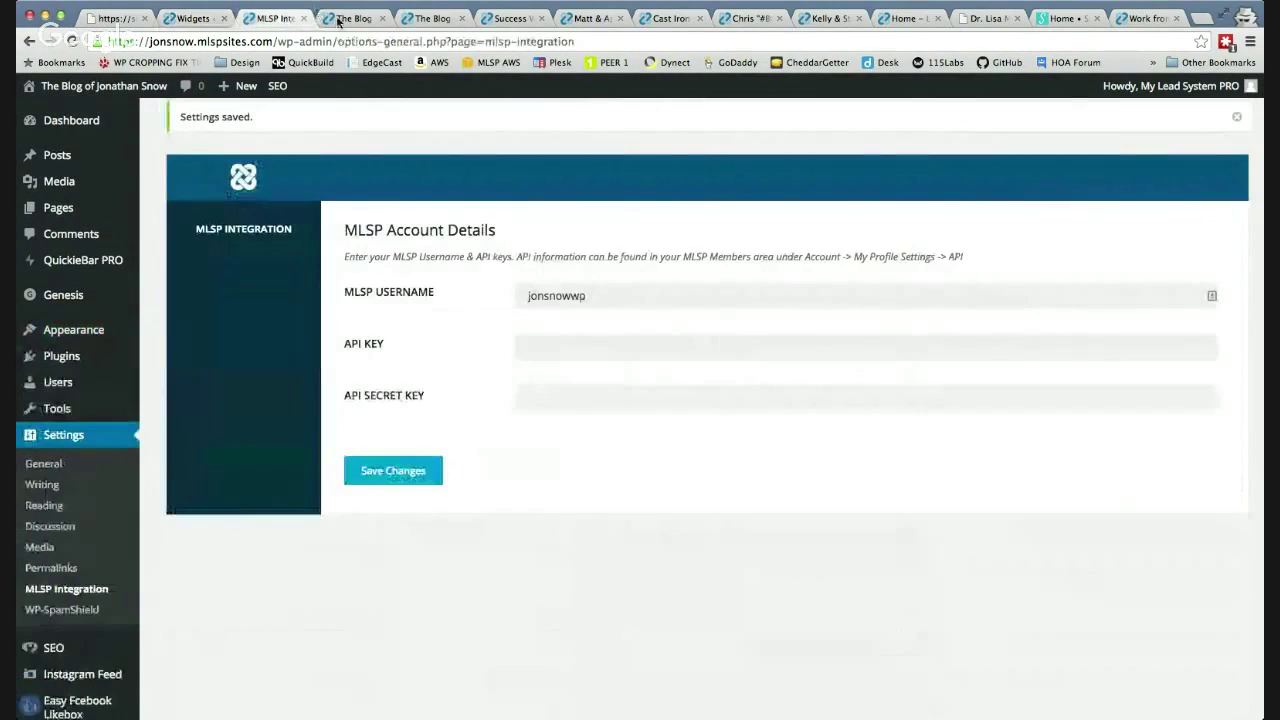